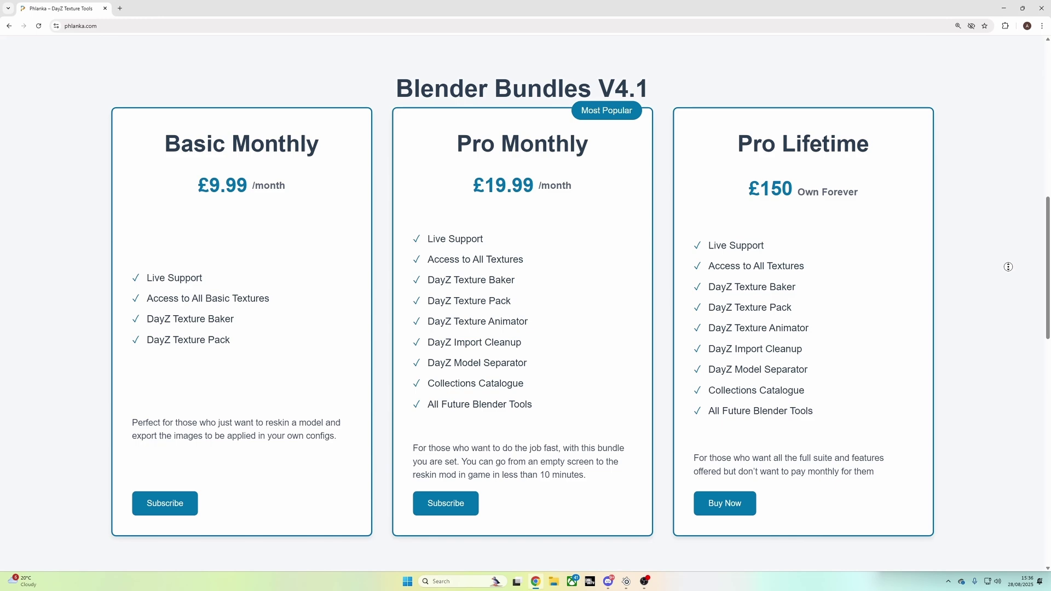
- From the Phlanka account's Downloads list, download the DayZ Texture Node Goup 4.1.1 file
scroll(1008, 267, up, 12)
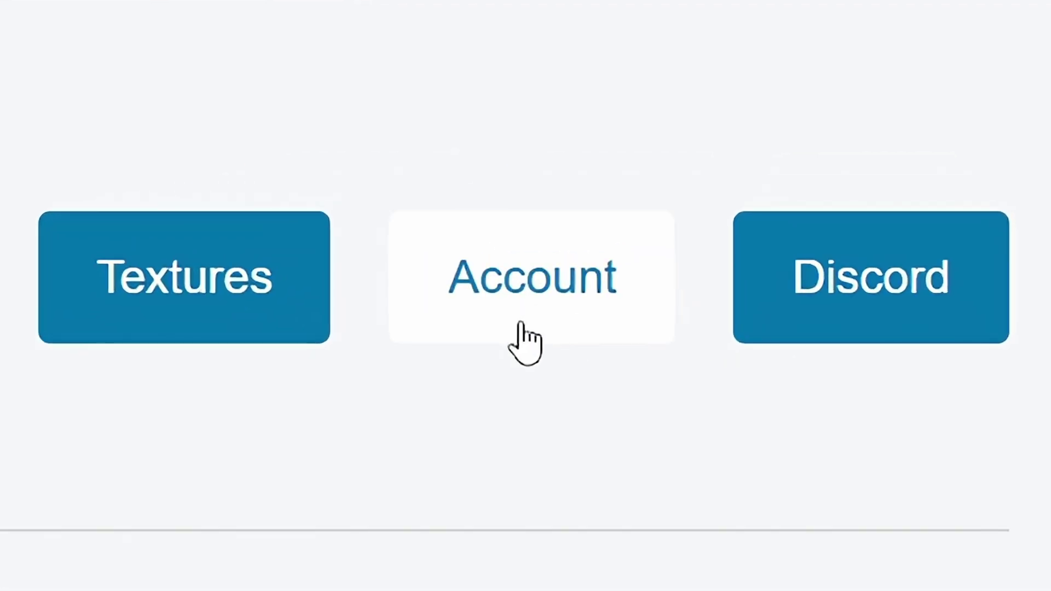
click(566, 315)
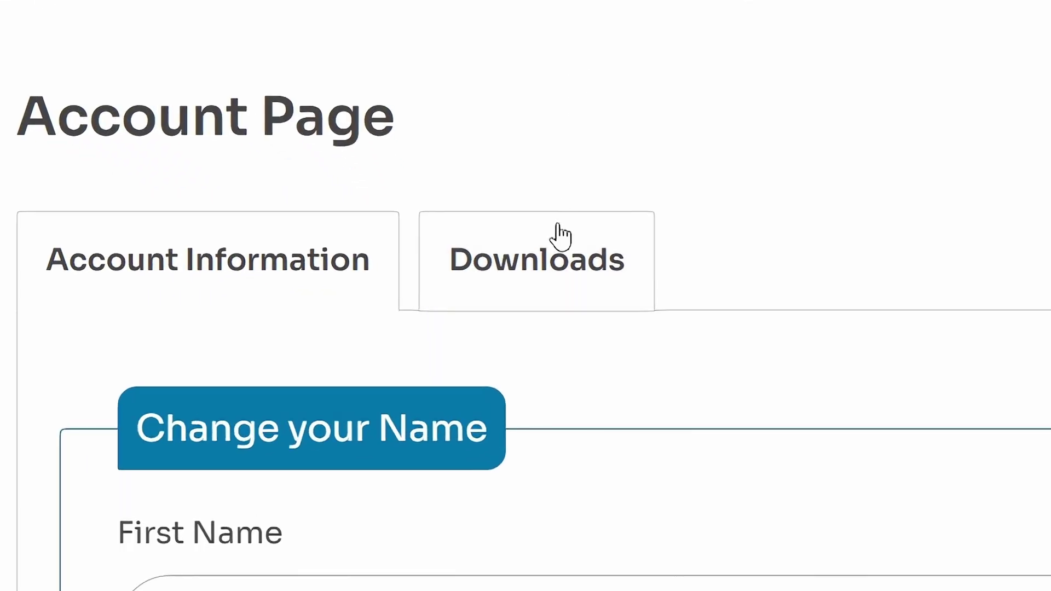
click(560, 234)
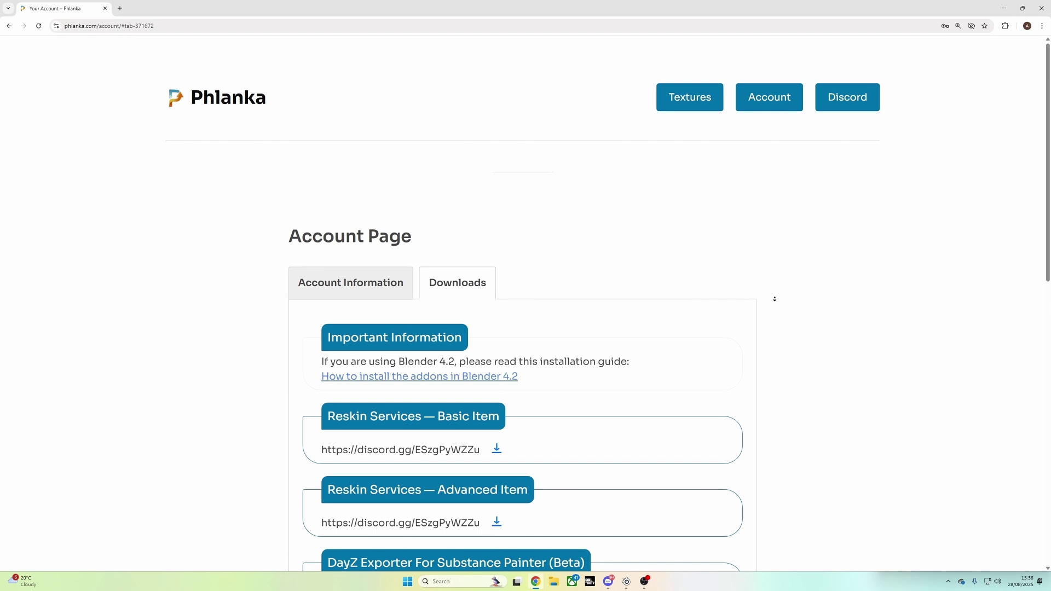
scroll(775, 296, down, 3)
scroll(773, 326, down, 6)
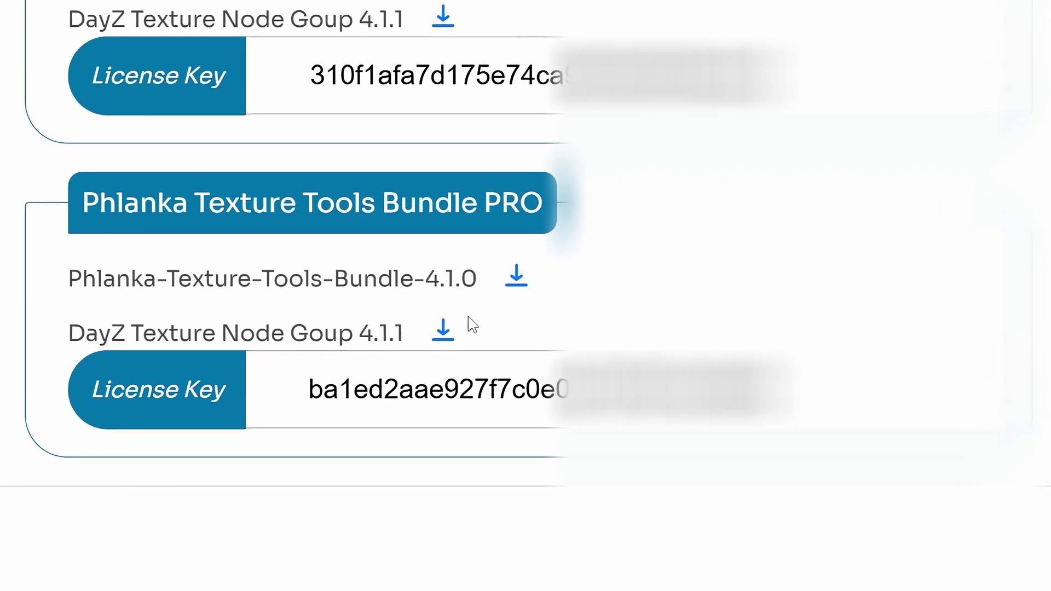
click(443, 334)
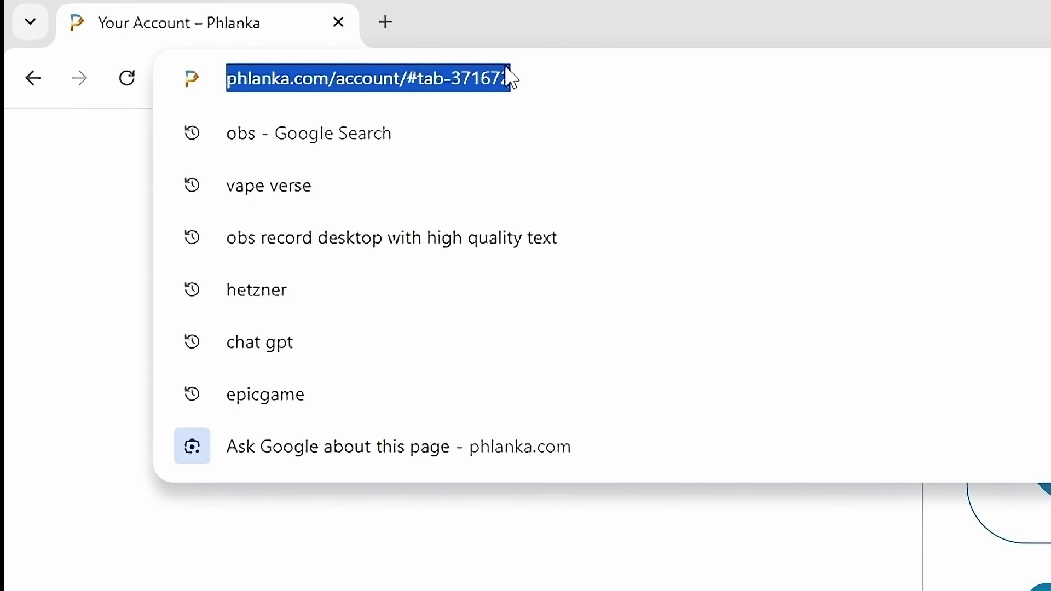
- Go from blender.org through previous versions and the release index to the Blender 4.3 folder
text(blender.org)
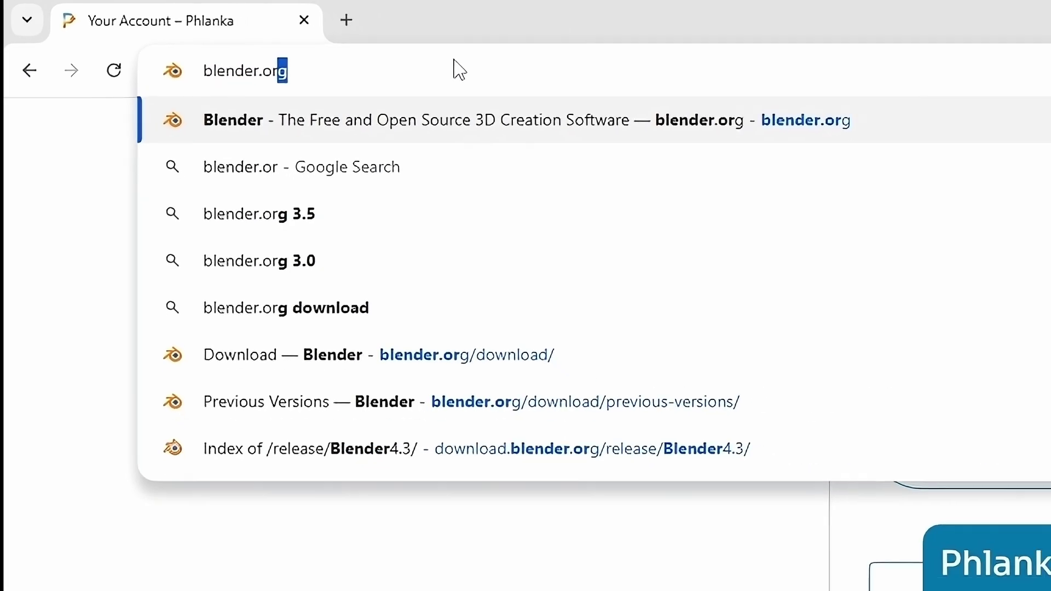
key(Return)
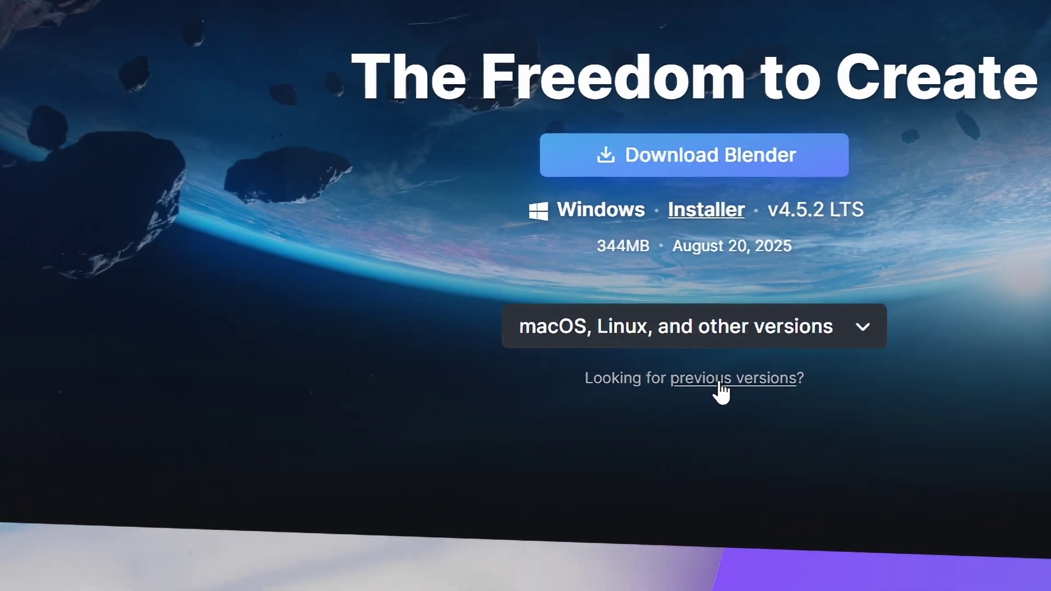
click(719, 383)
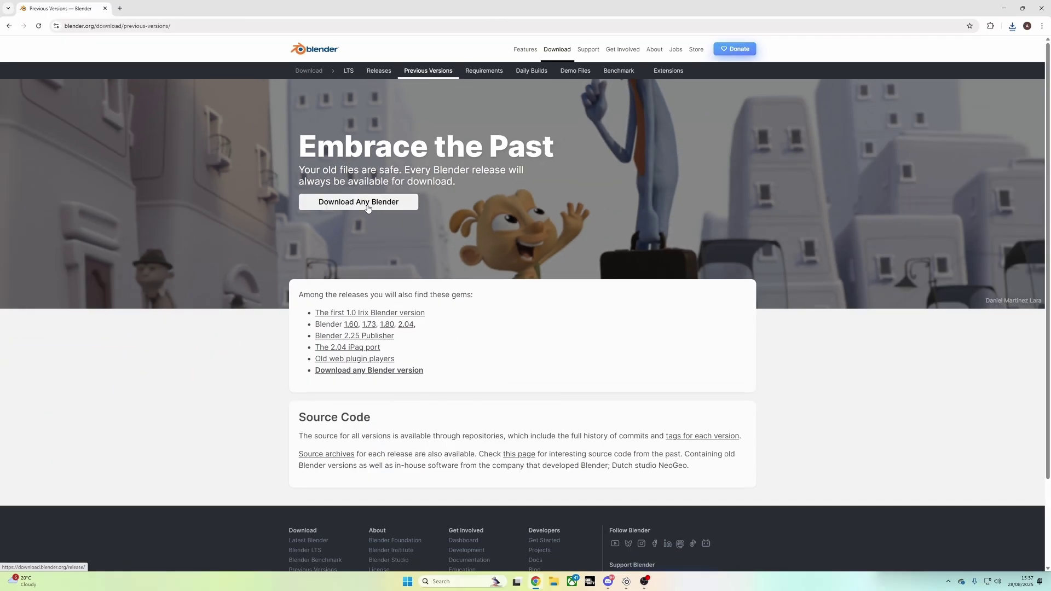
click(368, 208)
ctrl+scroll(349, 218, down, 2)
scroll(349, 218, down, 6)
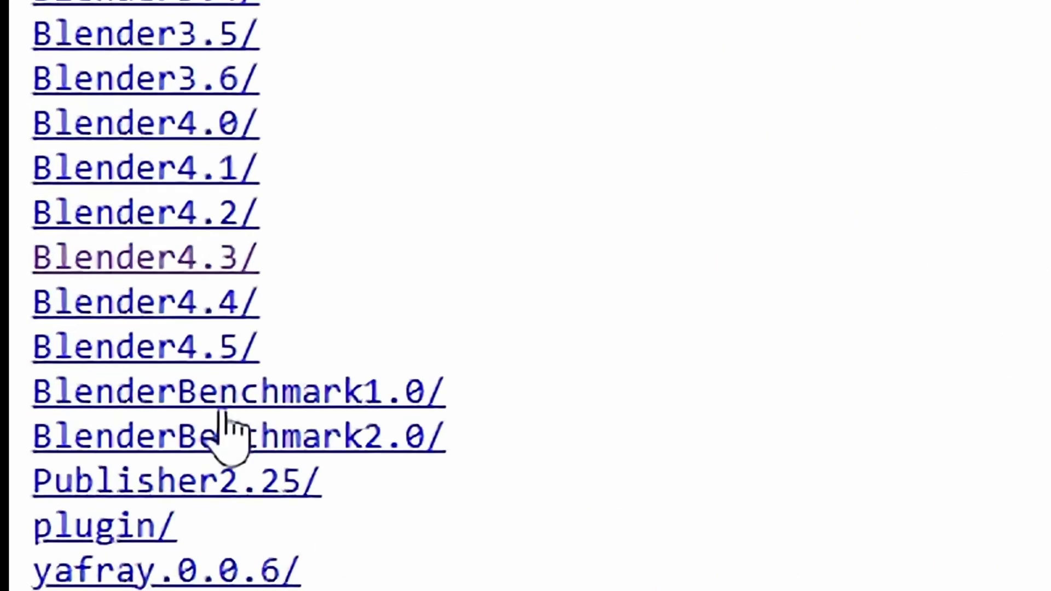
click(164, 263)
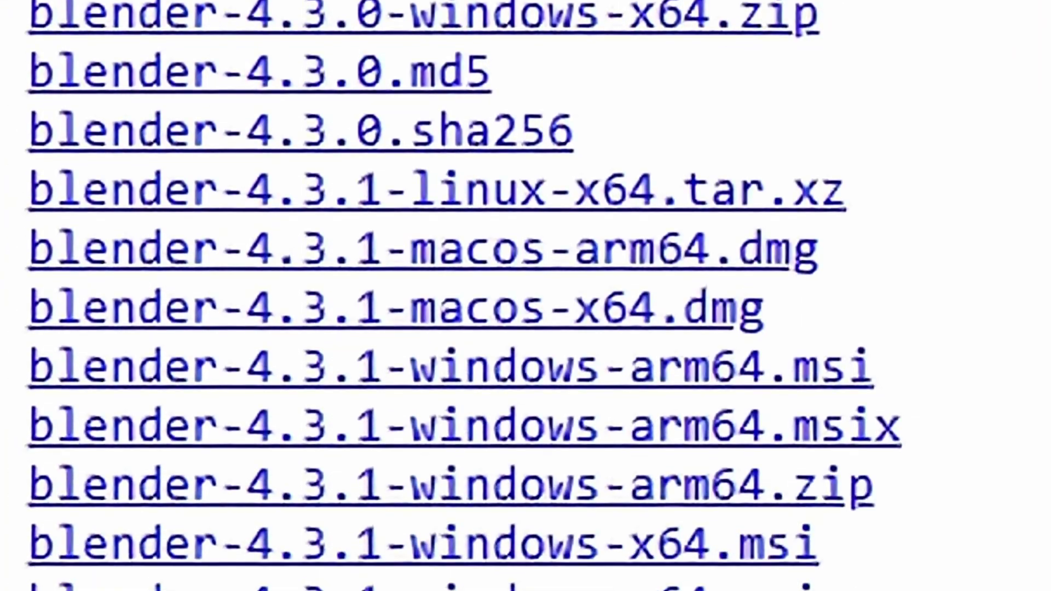
scroll(417, 293, down, 4)
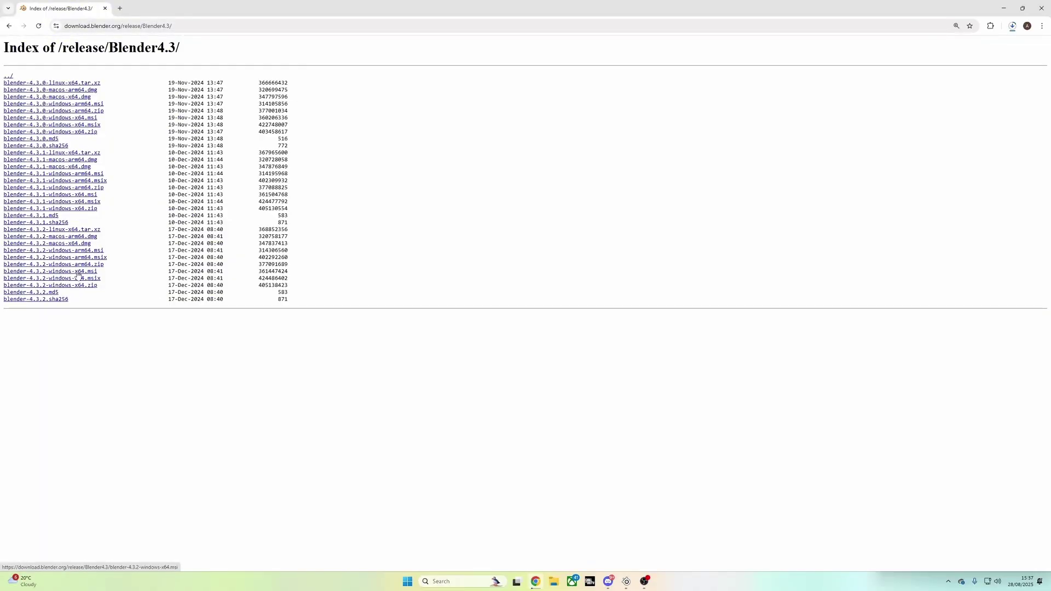
- Download blender-4.3.2-windows-x64.msi and reveal it in the Downloads folder via the download history
click(78, 272)
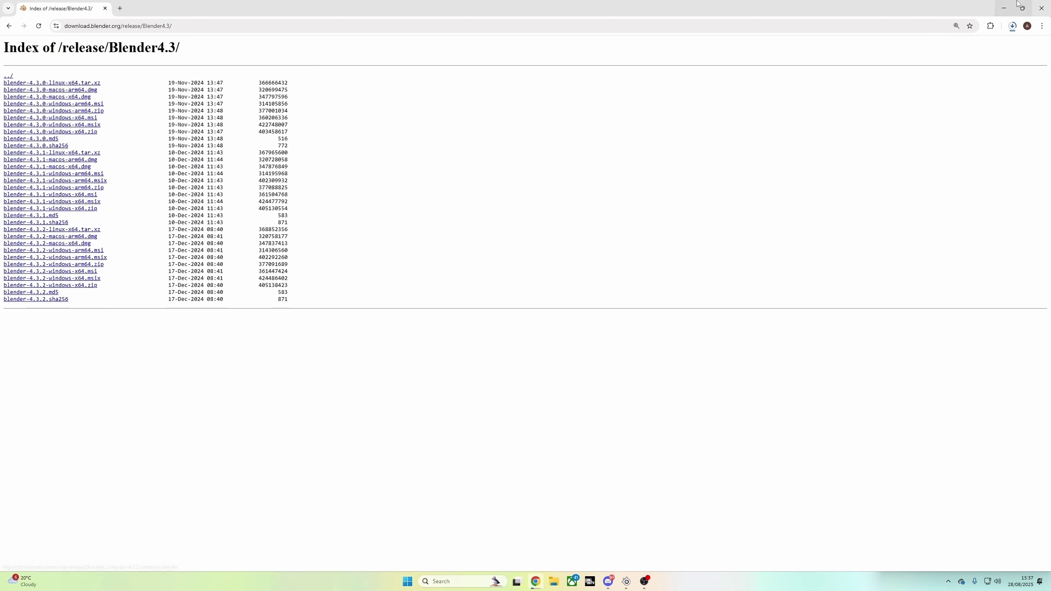
click(1012, 25)
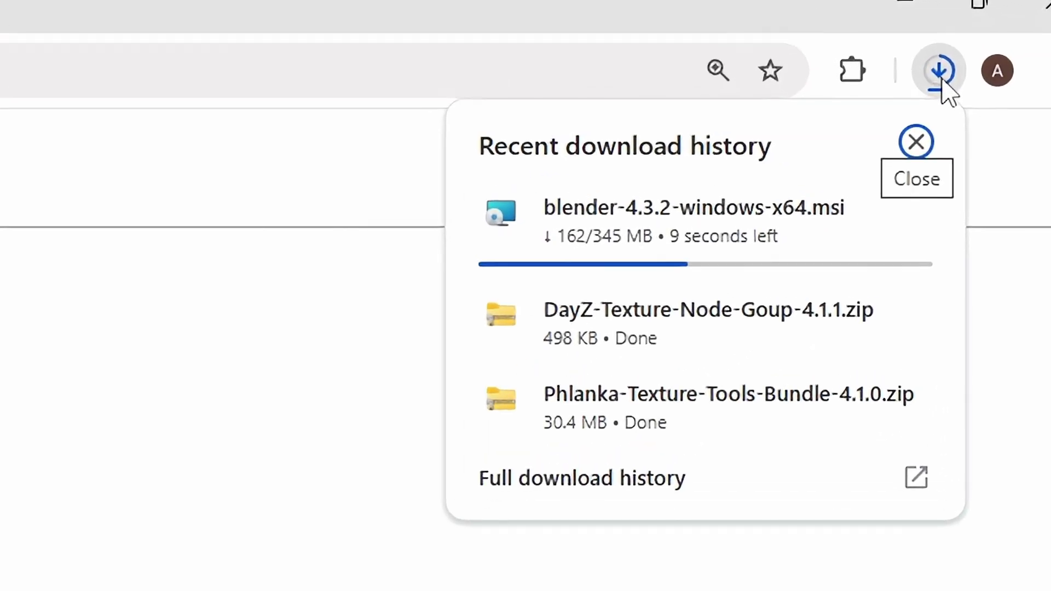
click(648, 495)
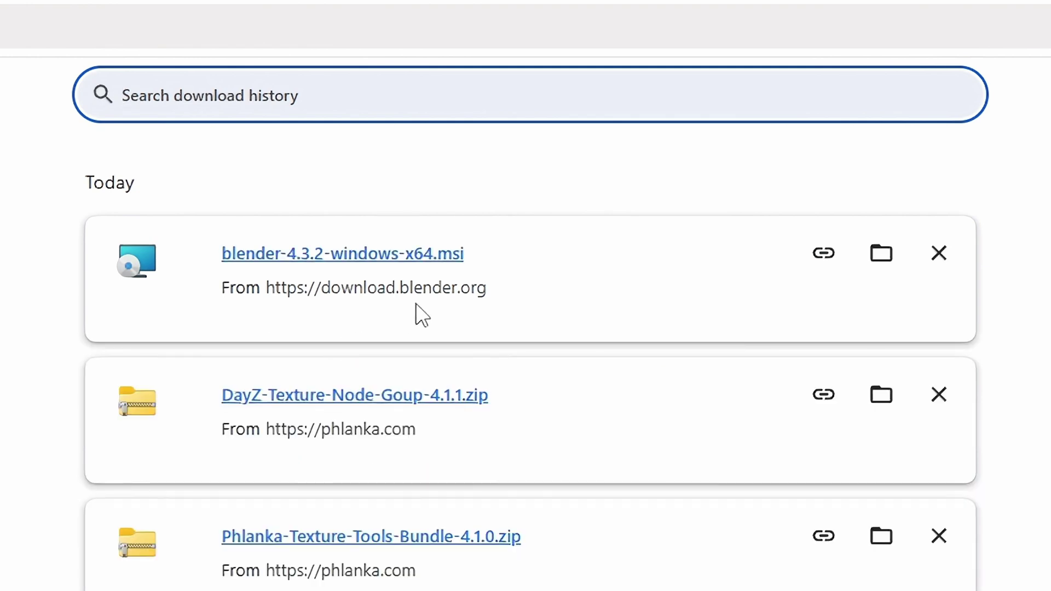
click(871, 254)
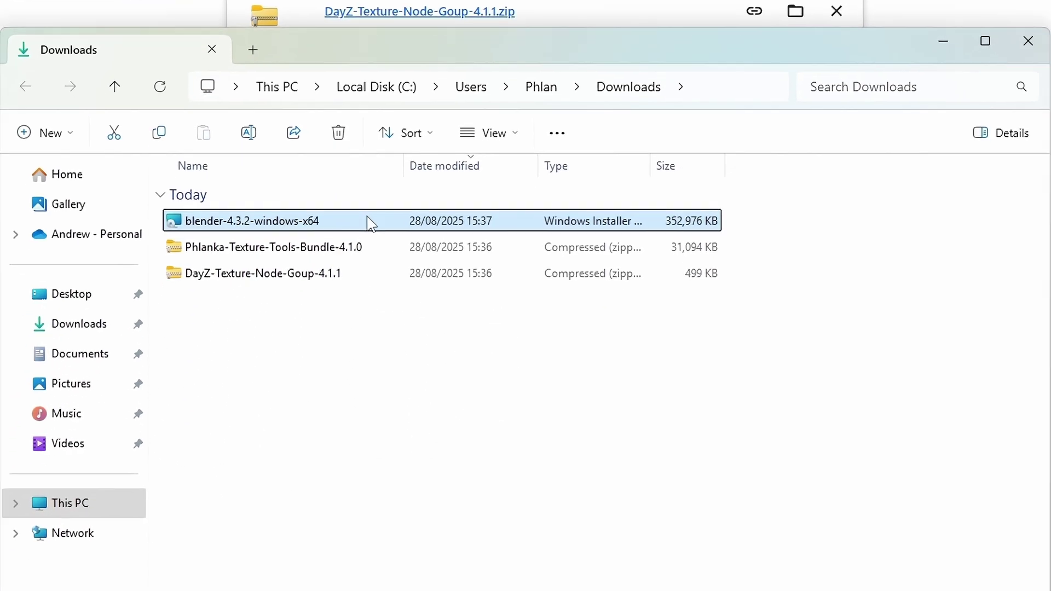
- Run the Blender 4.3.2 installer with the license accepted and default features, skipping the support page
double_click(376, 198)
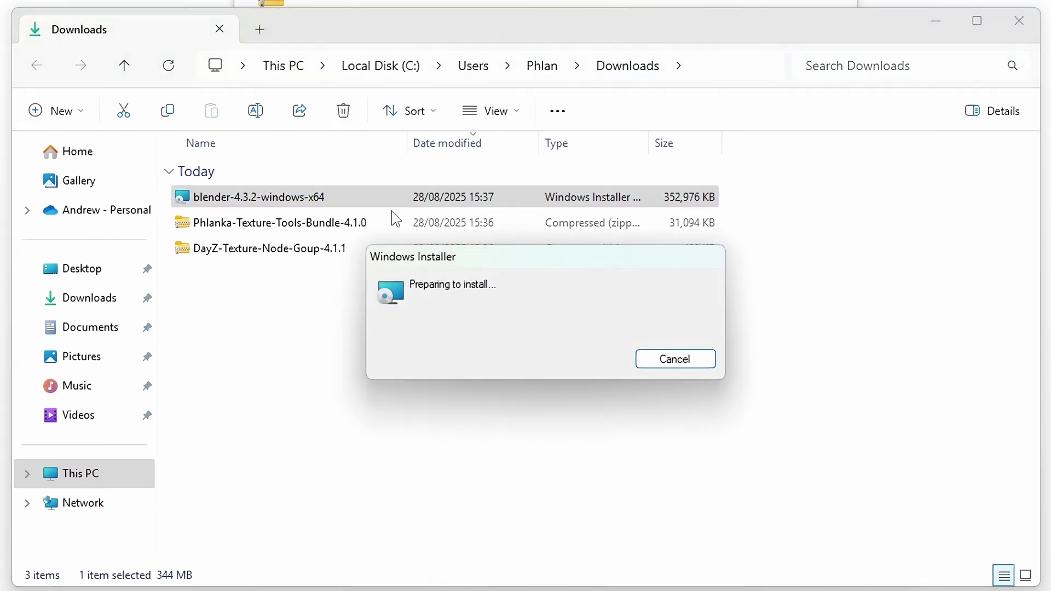
click(657, 471)
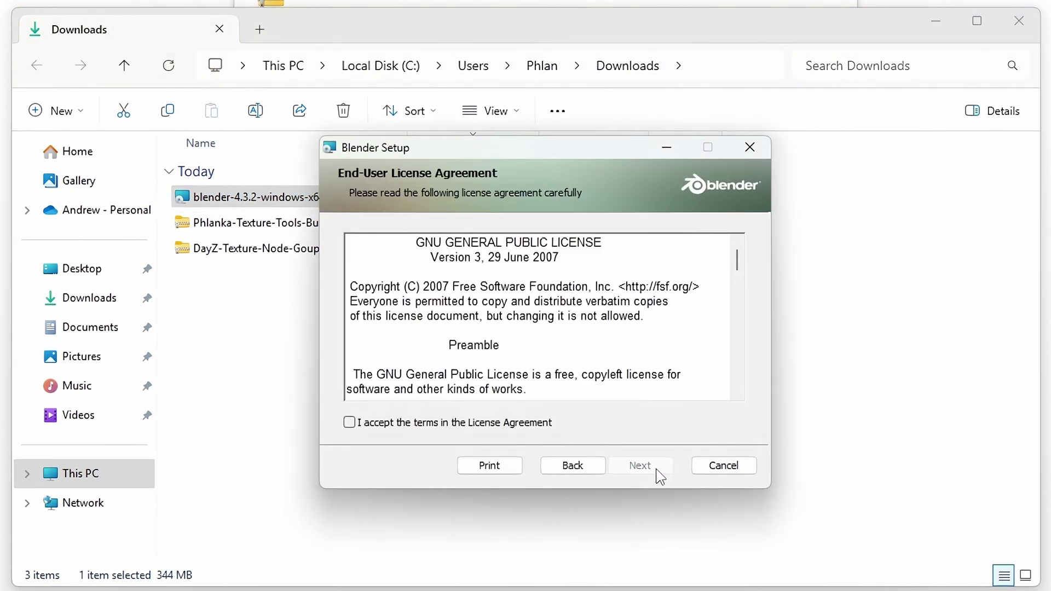
click(490, 428)
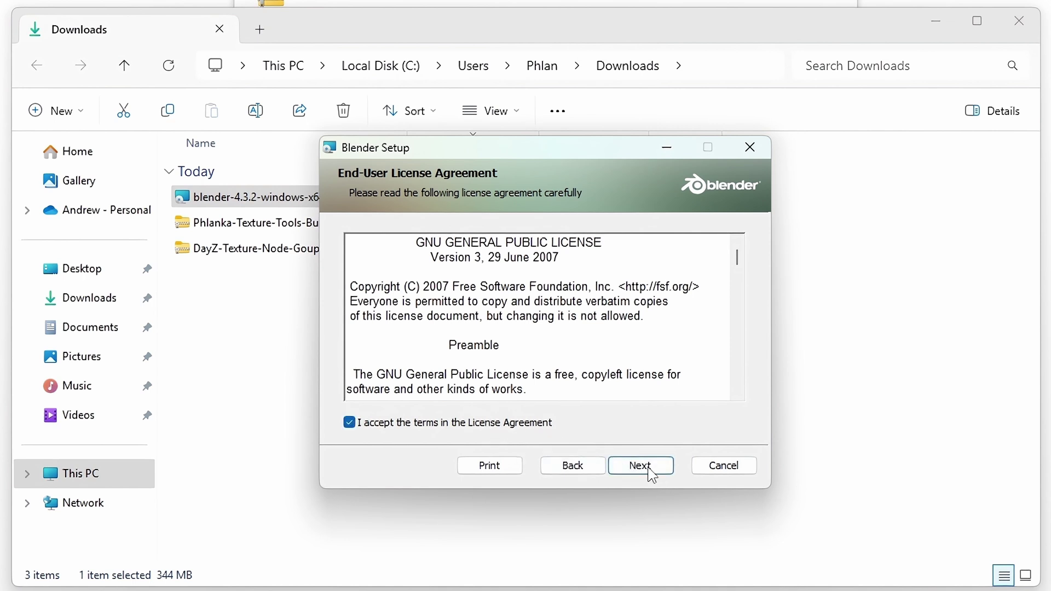
click(657, 472)
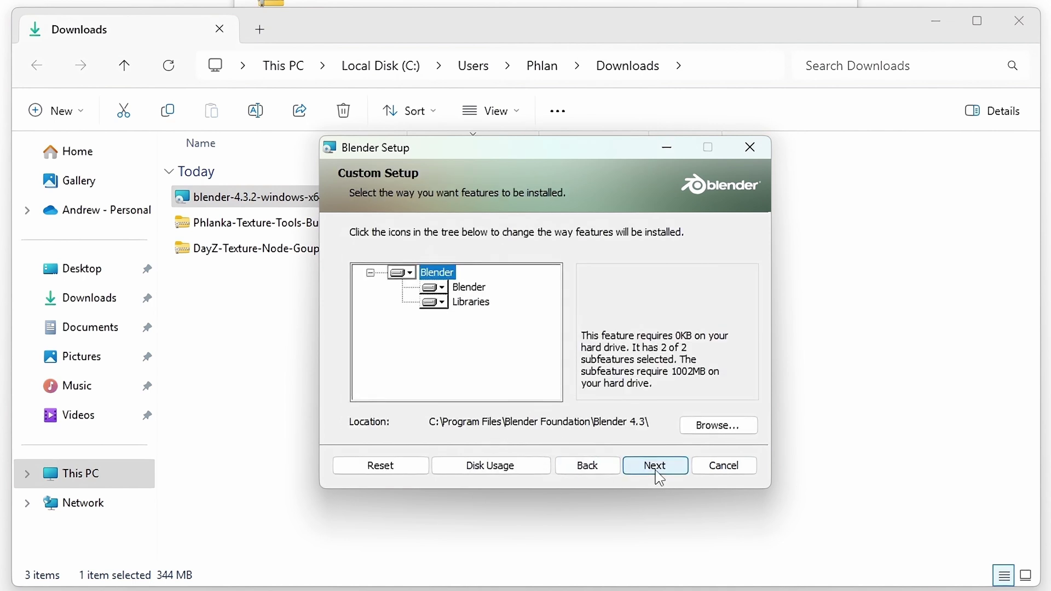
click(658, 473)
click(657, 471)
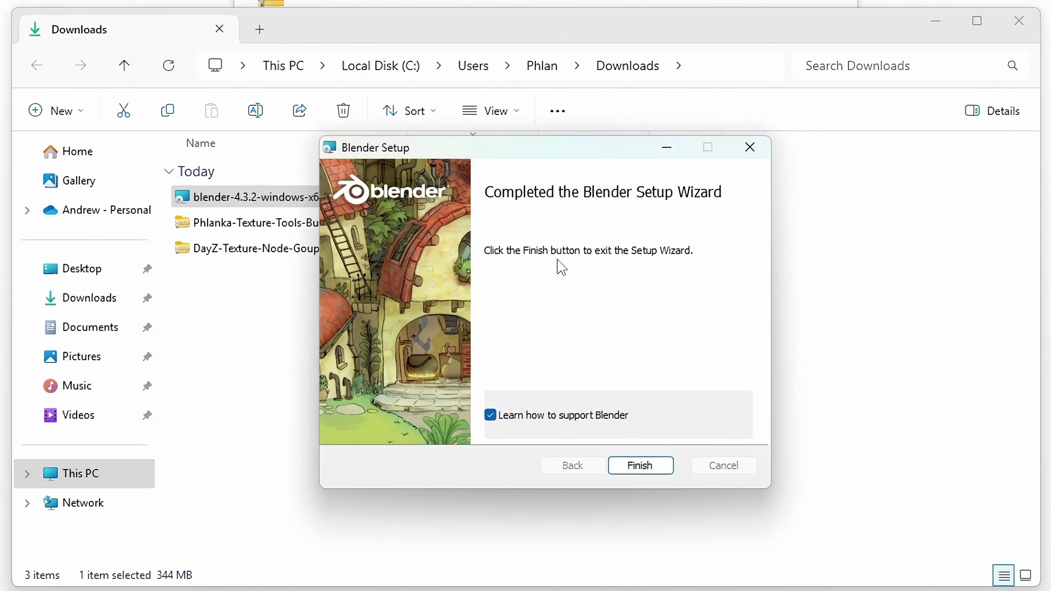
click(646, 469)
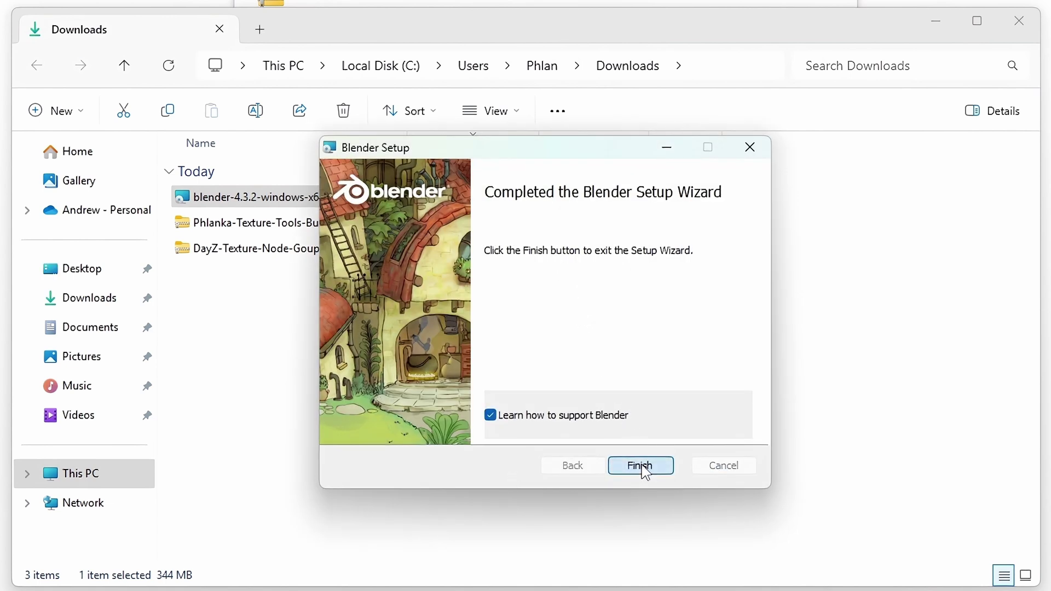
click(490, 416)
click(641, 466)
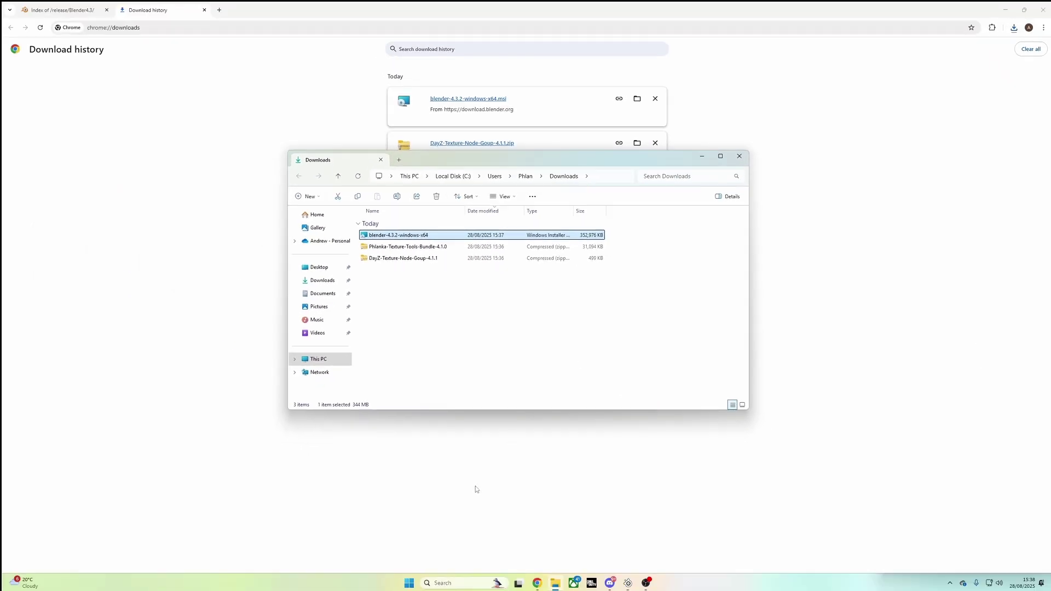
- Launch Blender 4.3 from the app list, save the quick setup, and dismiss the splash screen
click(409, 584)
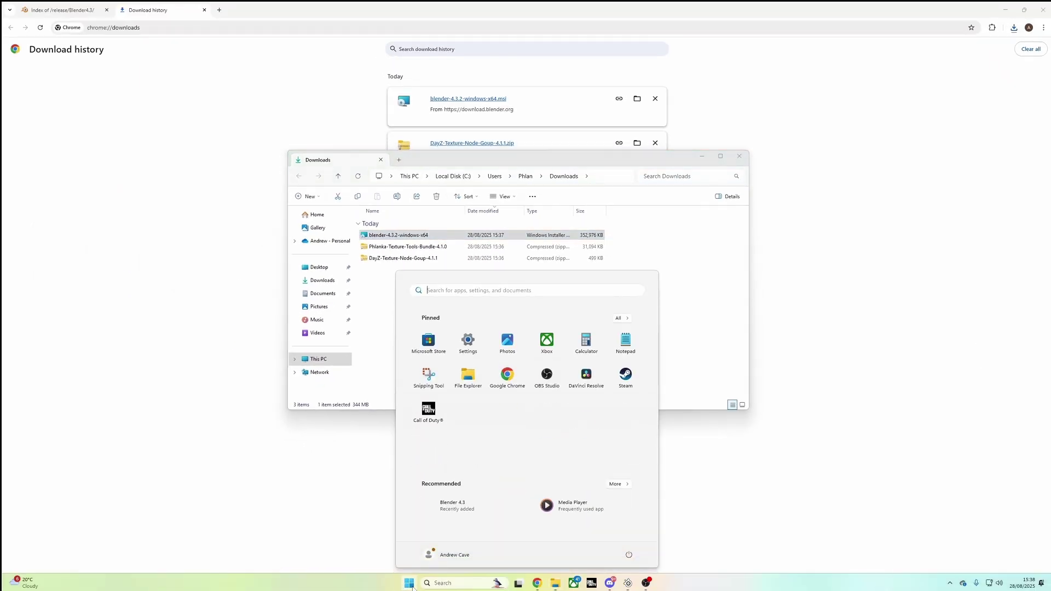
click(462, 509)
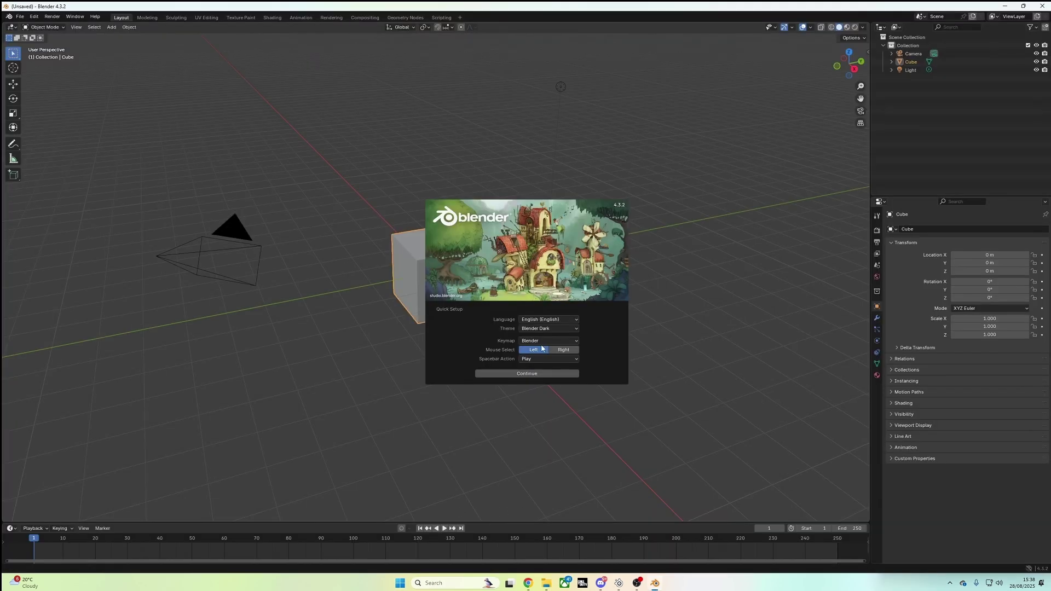
click(550, 374)
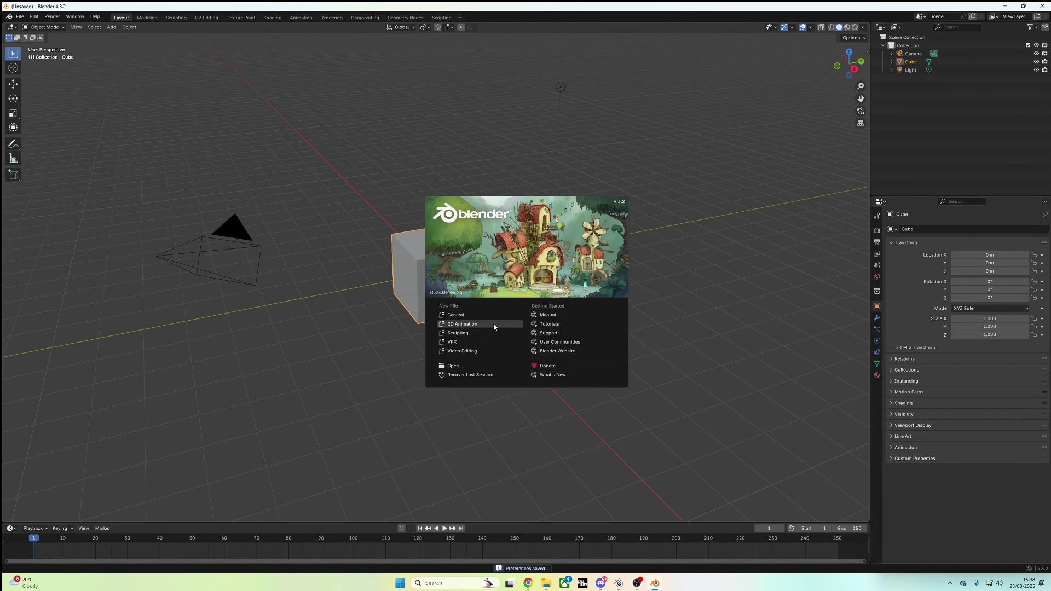
click(470, 319)
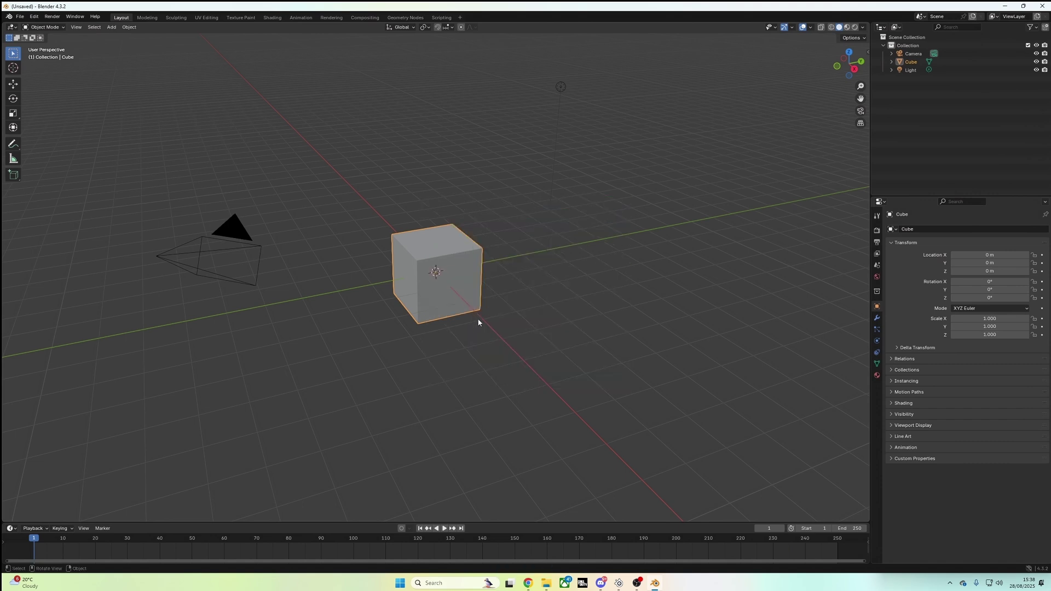
- Drag the Phlanka-Texture-Tools-Bundle-4.1.0 zip into Blender and install it with the Default target, enabled
click(545, 584)
click(413, 250)
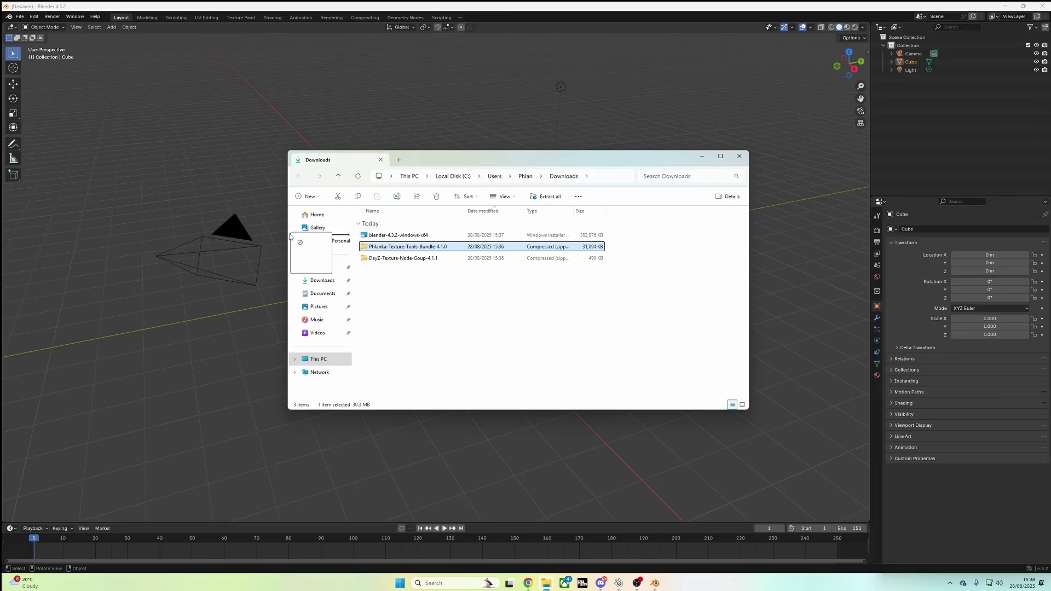
mouse_move(411, 249)
mouse_down()
mouse_move(221, 228)
mouse_move(199, 207)
mouse_move(312, 208)
mouse_move(413, 243)
mouse_up()
click(199, 198)
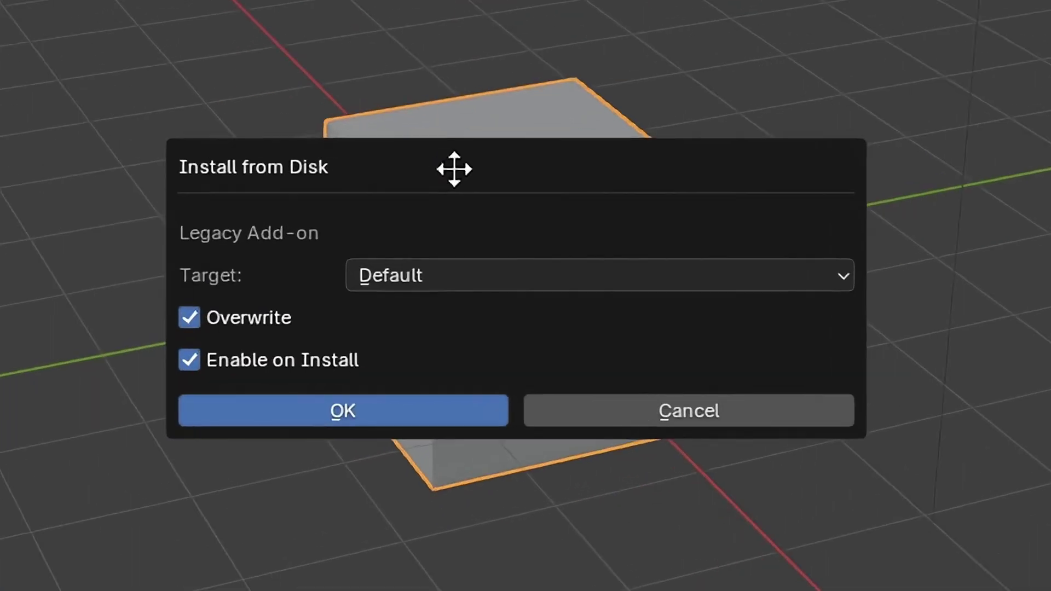
click(499, 282)
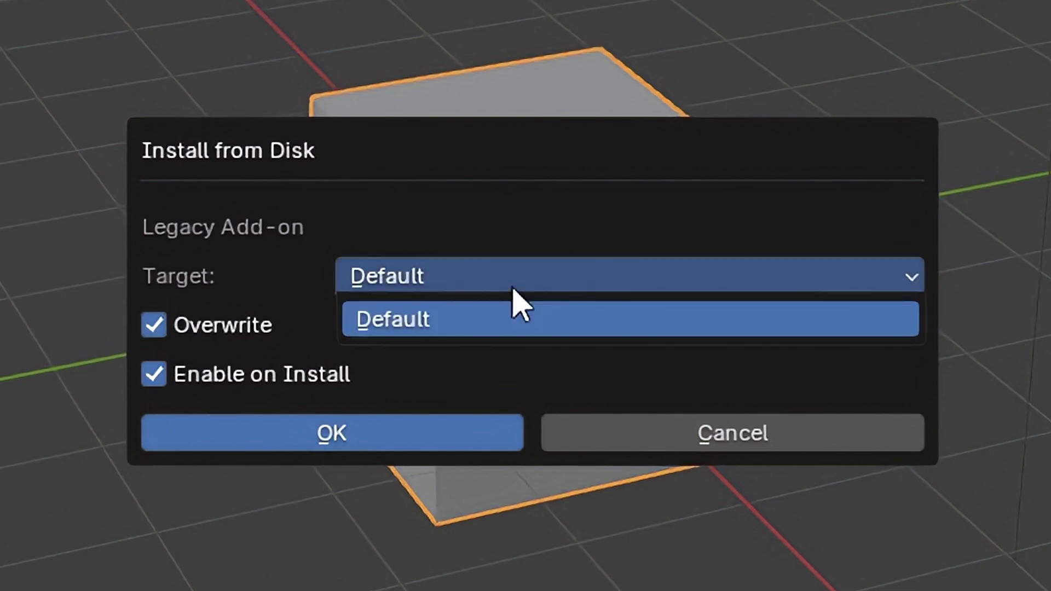
click(513, 288)
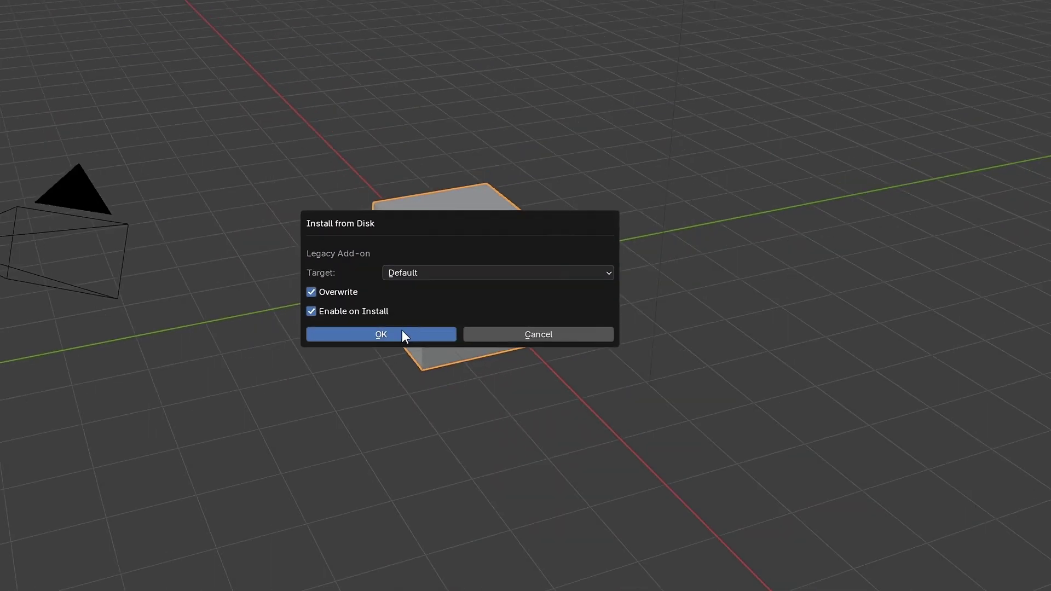
click(390, 432)
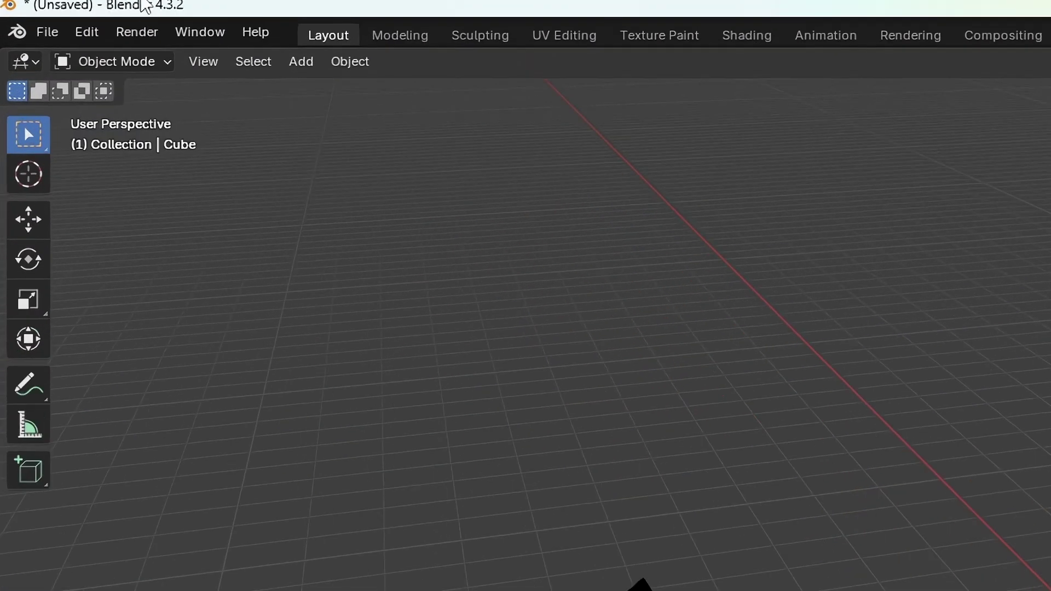
- Expand the Phlanka Texture Tools entry under Edit > Preferences > Add-ons
click(83, 32)
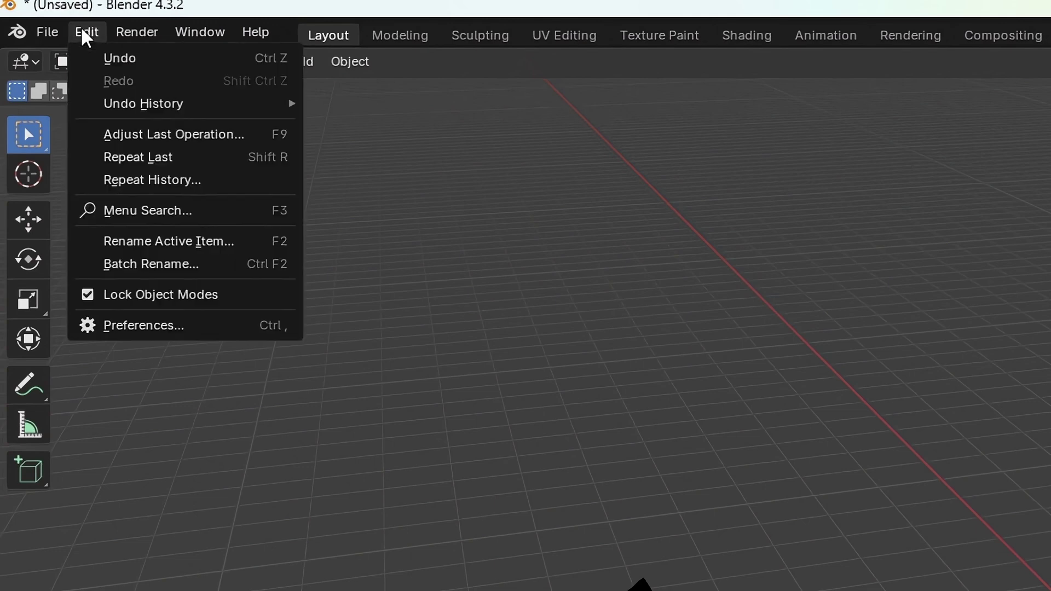
click(163, 332)
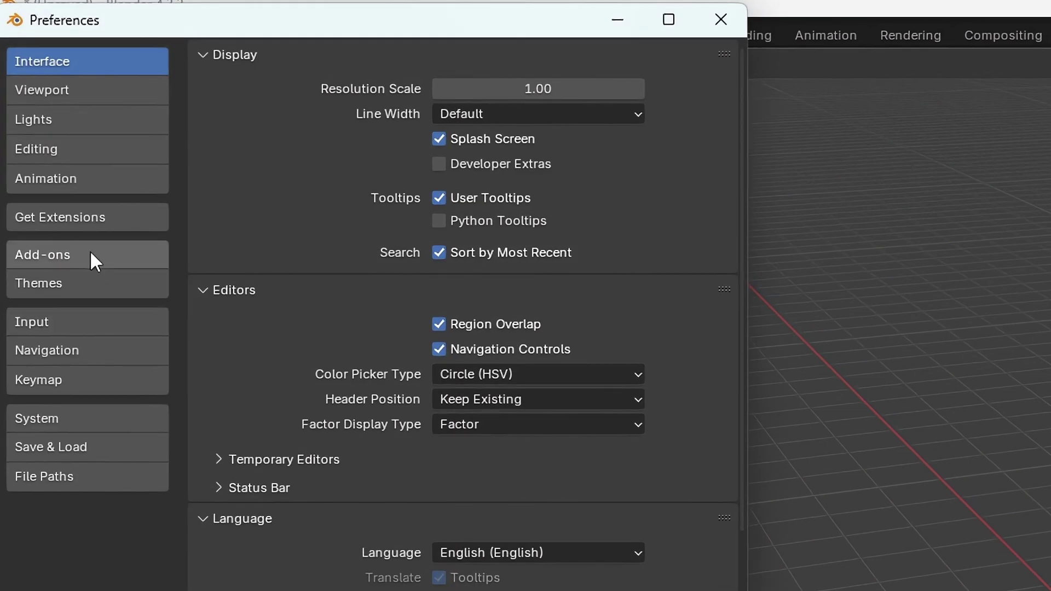
click(90, 262)
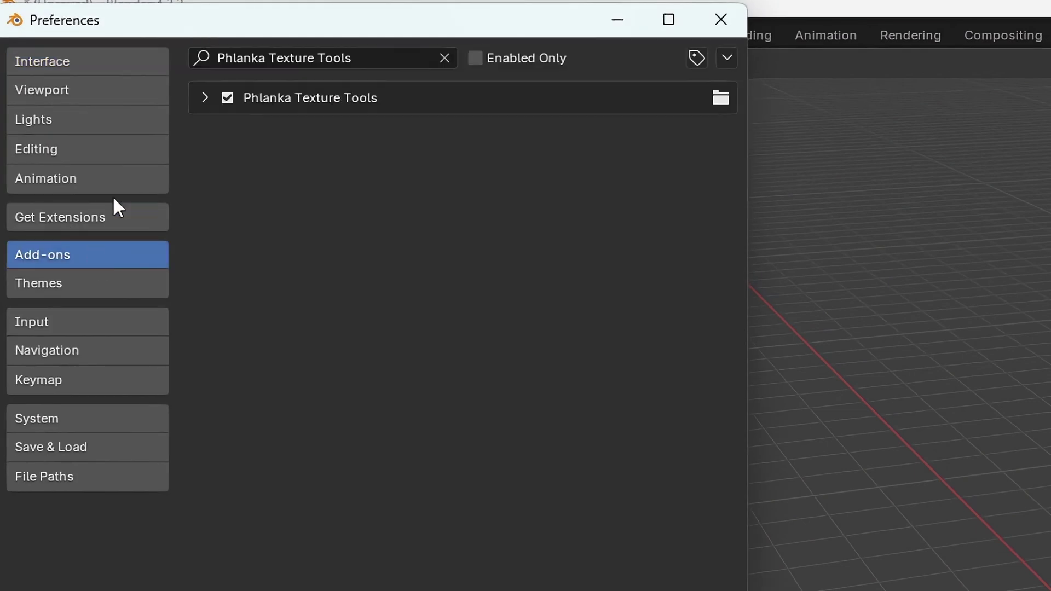
click(202, 98)
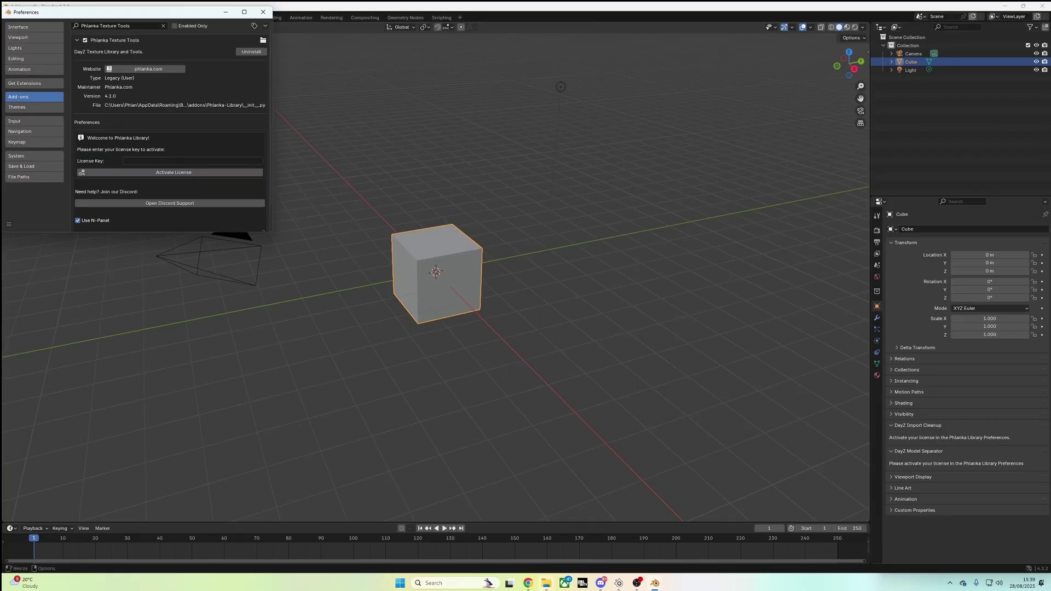
- Switch to Chrome and load phlanka.com in the address bar
click(528, 583)
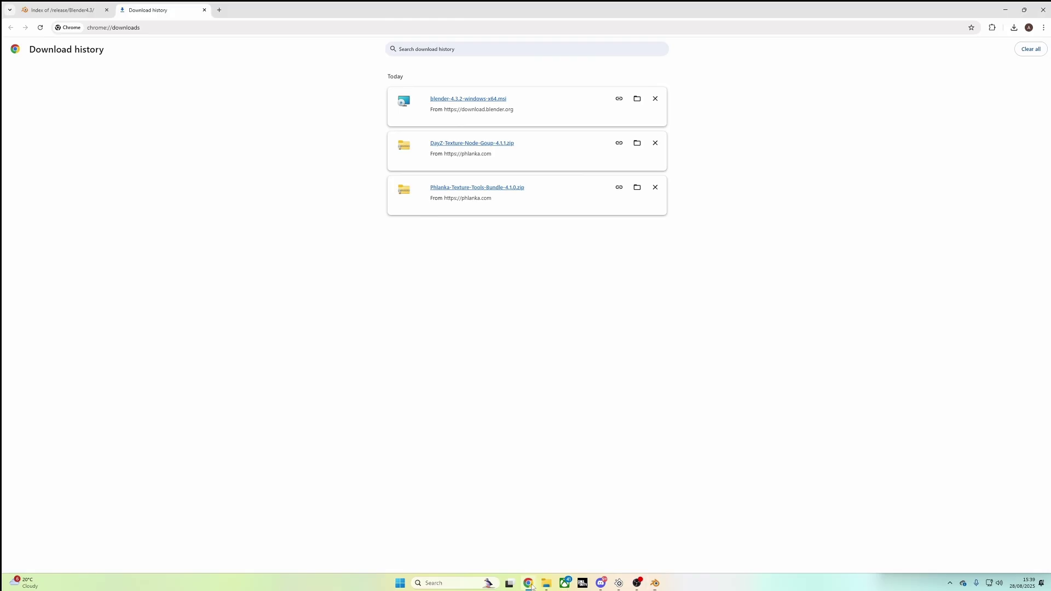
click(145, 25)
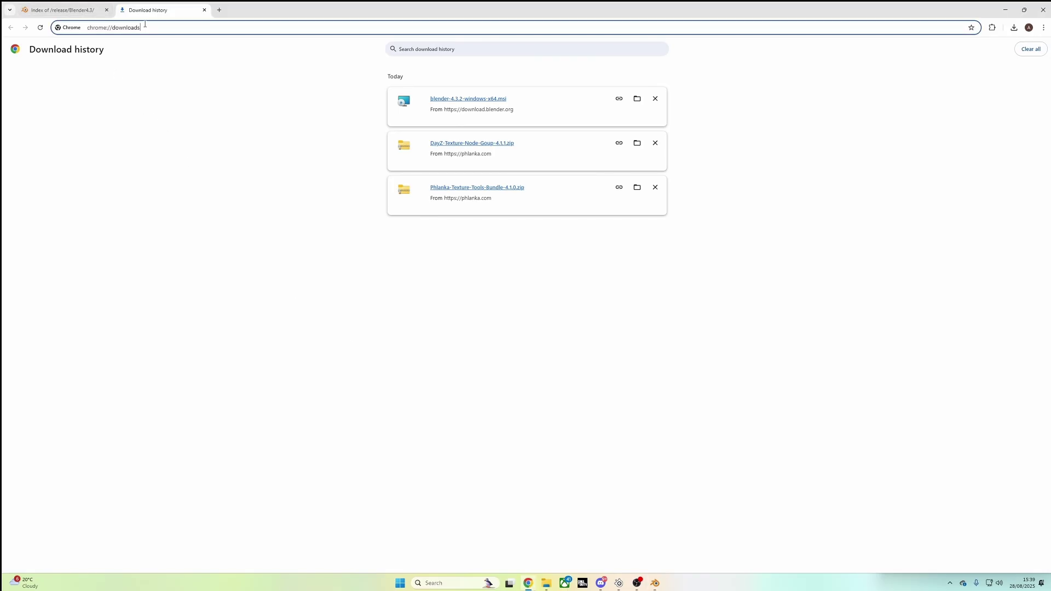
text(phlanka.com)
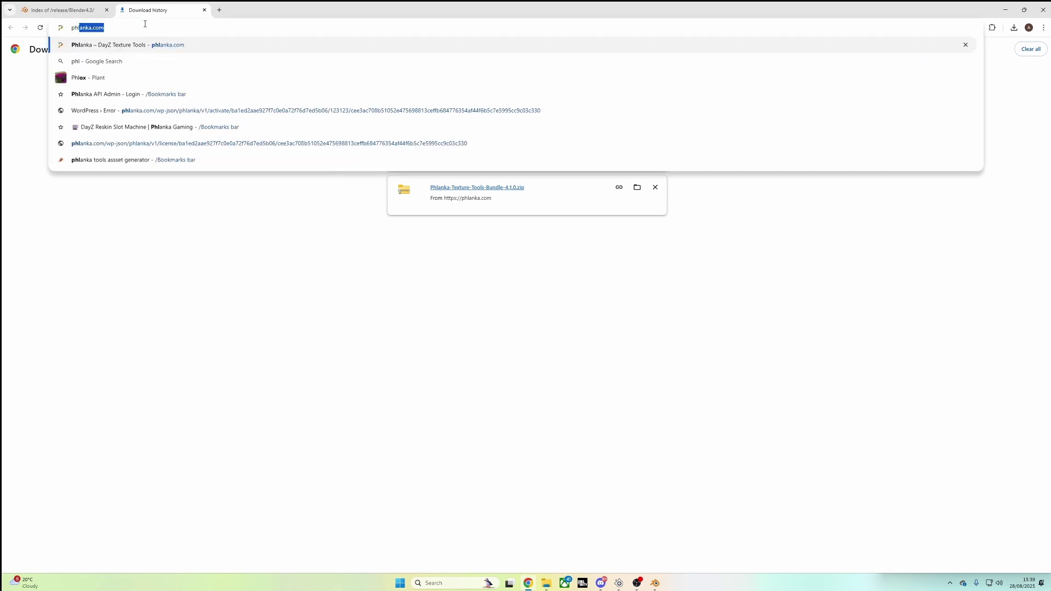
key(Return)
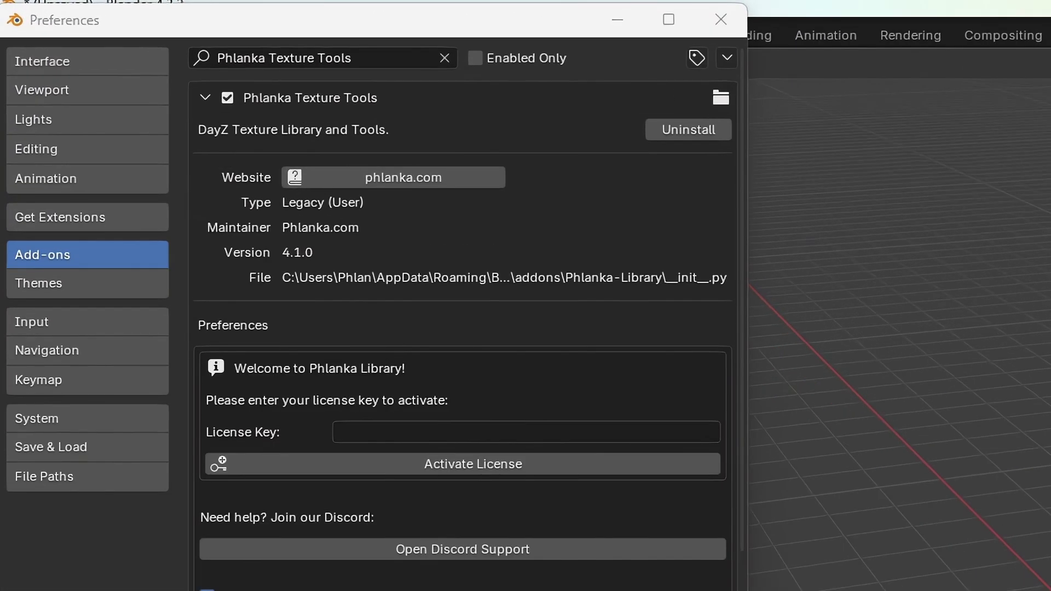
- Paste the copied license key into the Phlanka add-on's License Key field
click(428, 423)
key(Escape)
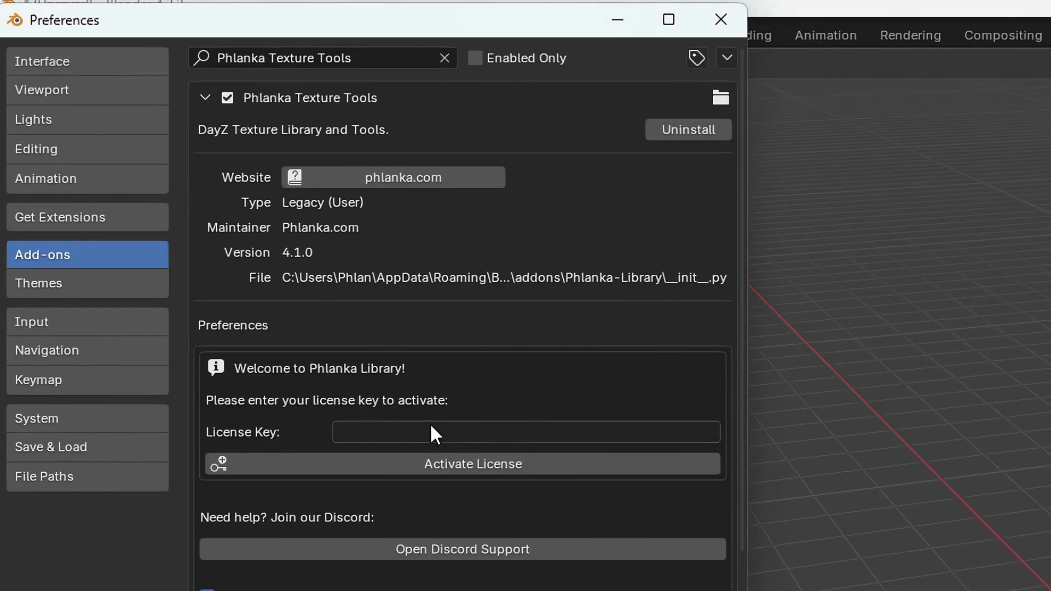
click(416, 432)
key(ctrl+v)
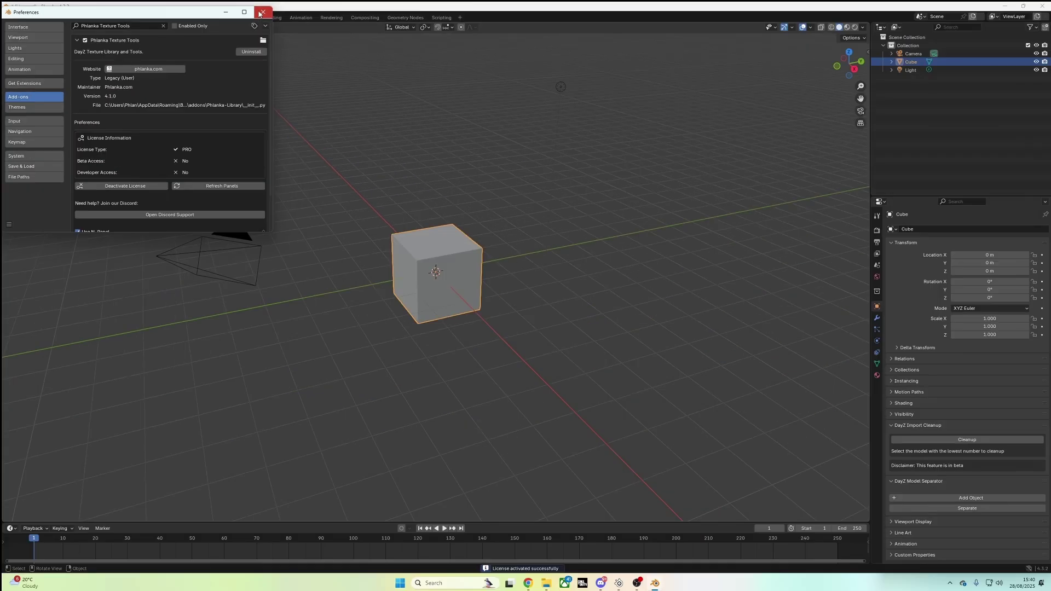
- Close Preferences, open the sidebar's DayZ Textures panel, and expand its Materials and Decals sections
click(260, 12)
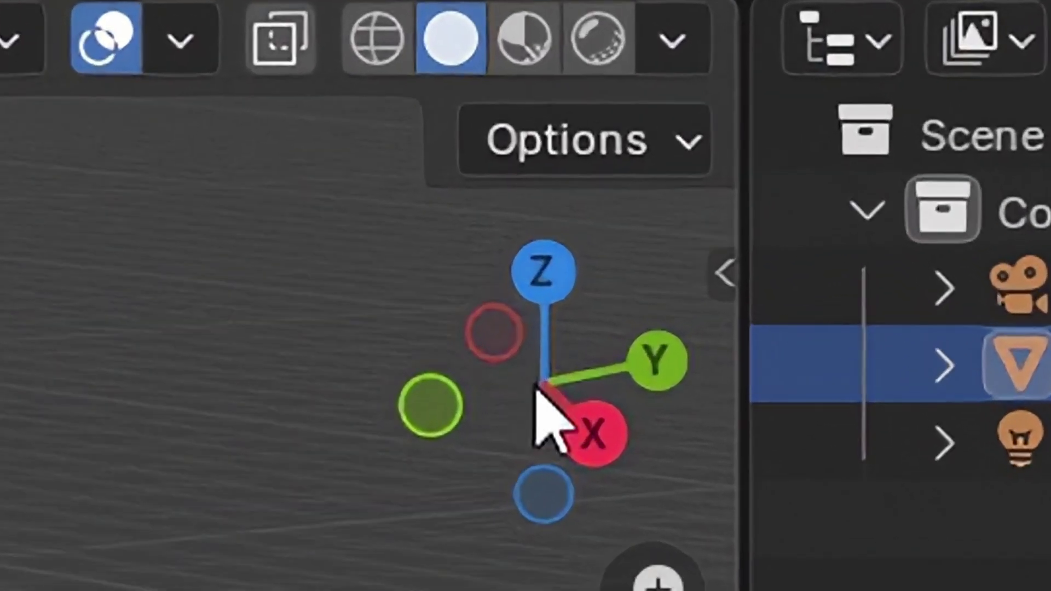
click(720, 273)
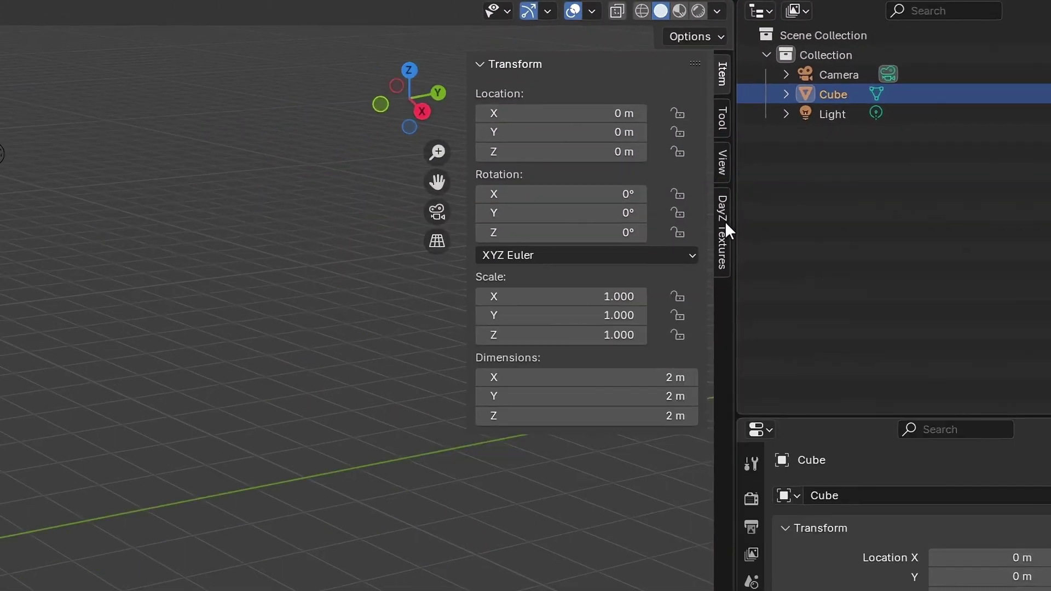
click(727, 438)
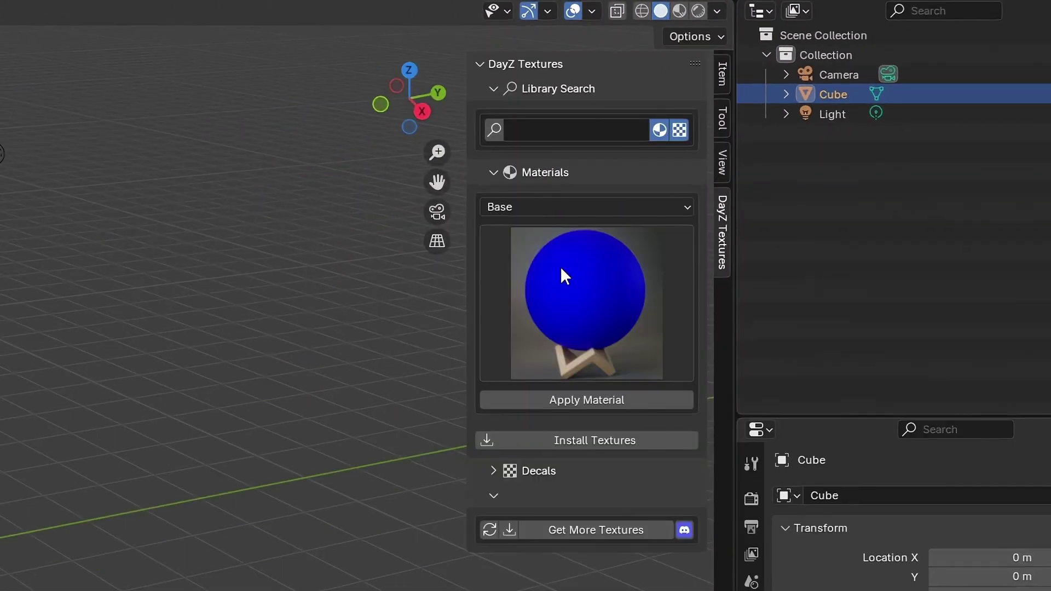
click(556, 308)
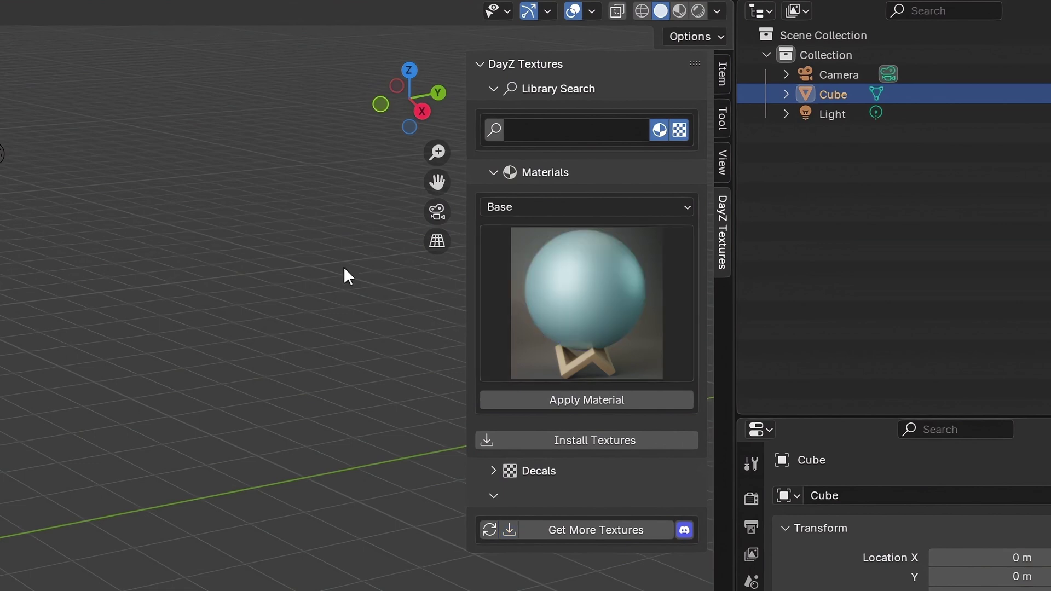
click(574, 287)
click(587, 290)
click(494, 471)
click(565, 137)
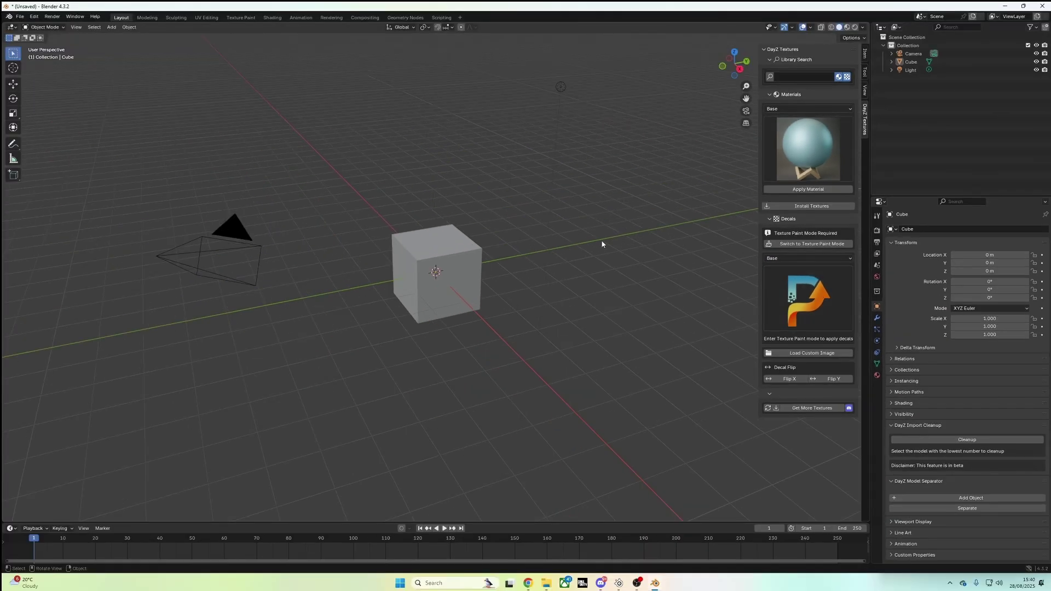
- Extract the DayZ-Texture-Node-Goup-4.1.1 zip in Downloads into its own folder
click(541, 586)
click(300, 272)
click(309, 249)
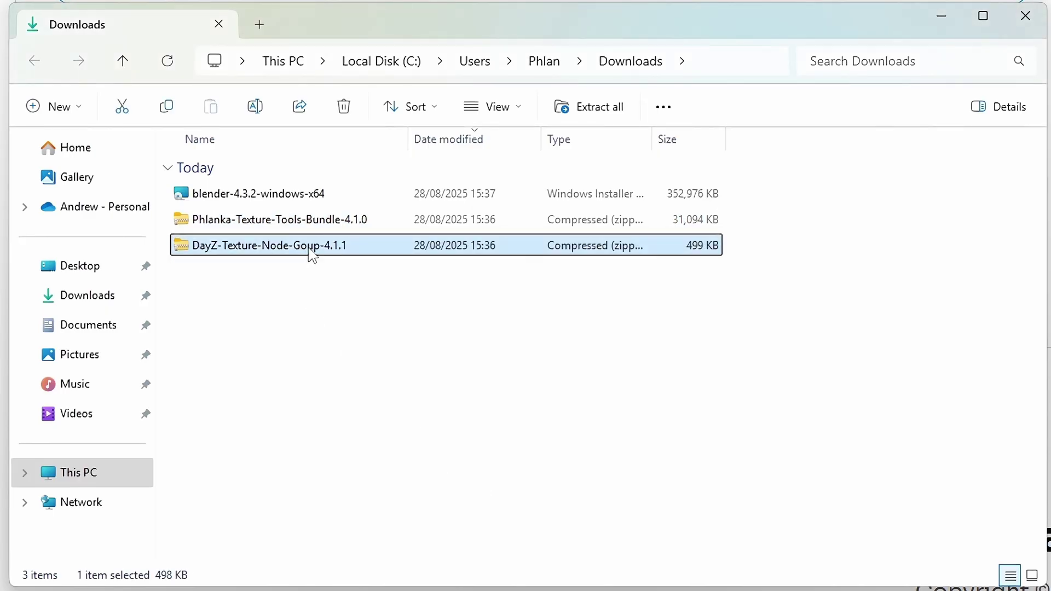
right_click(269, 247)
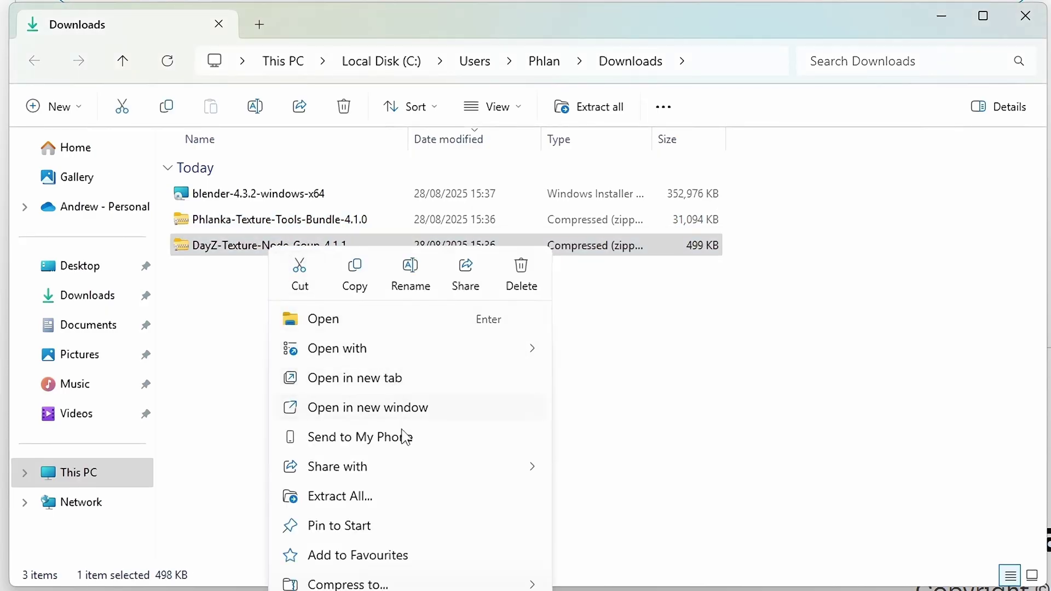
click(395, 497)
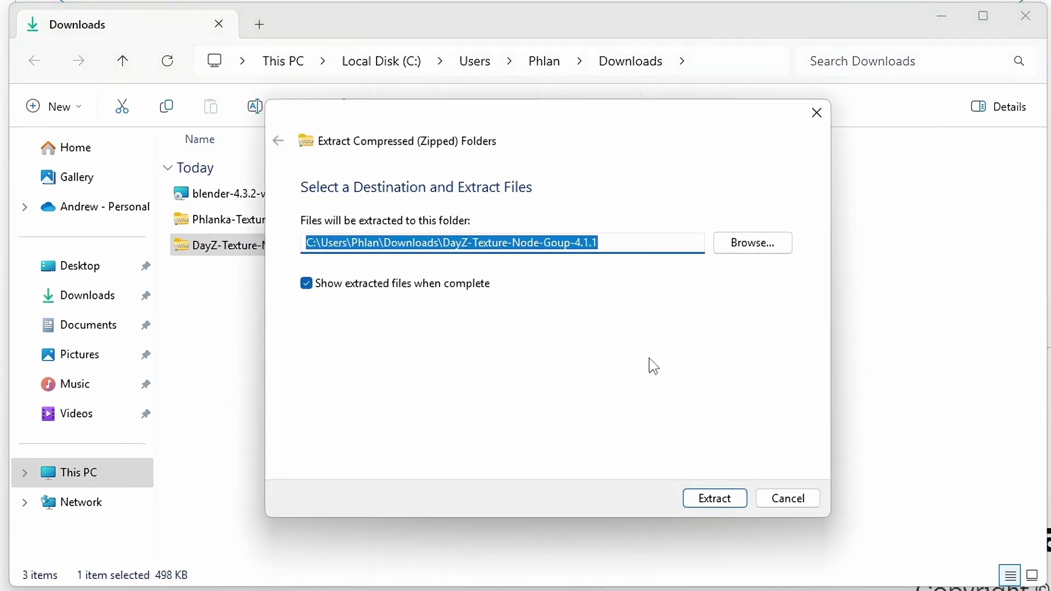
click(739, 497)
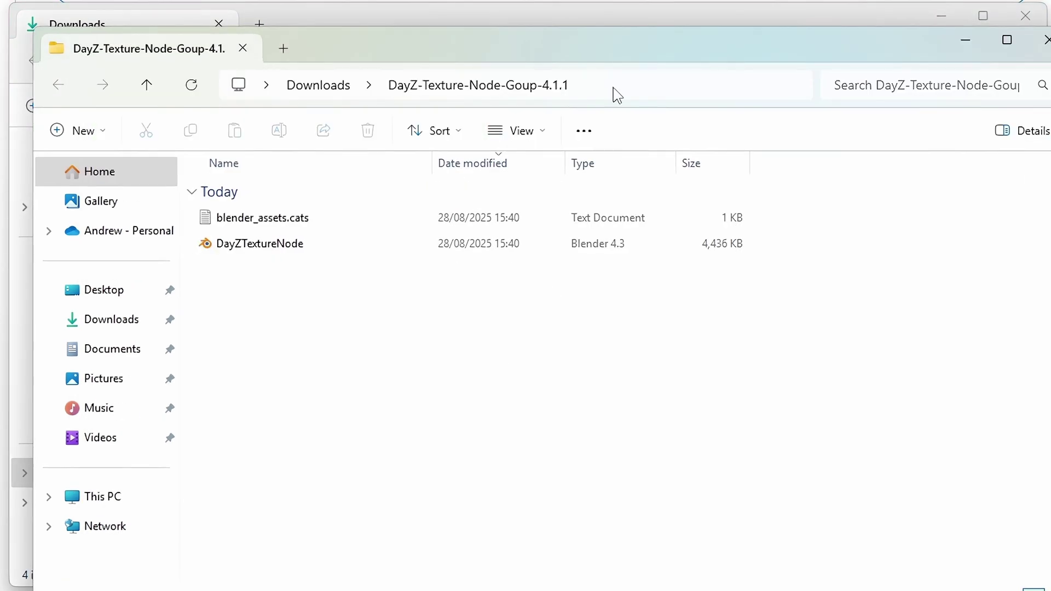
click(1043, 40)
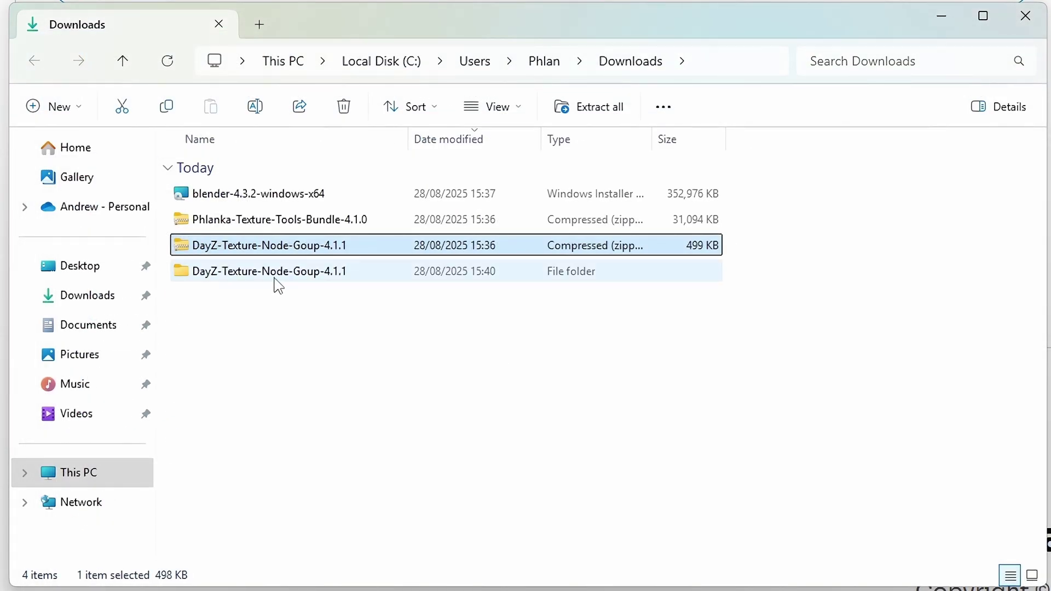
- Cut the extracted DayZ-Texture-Node-Goup-4.1.1 folder so it can be moved
click(309, 272)
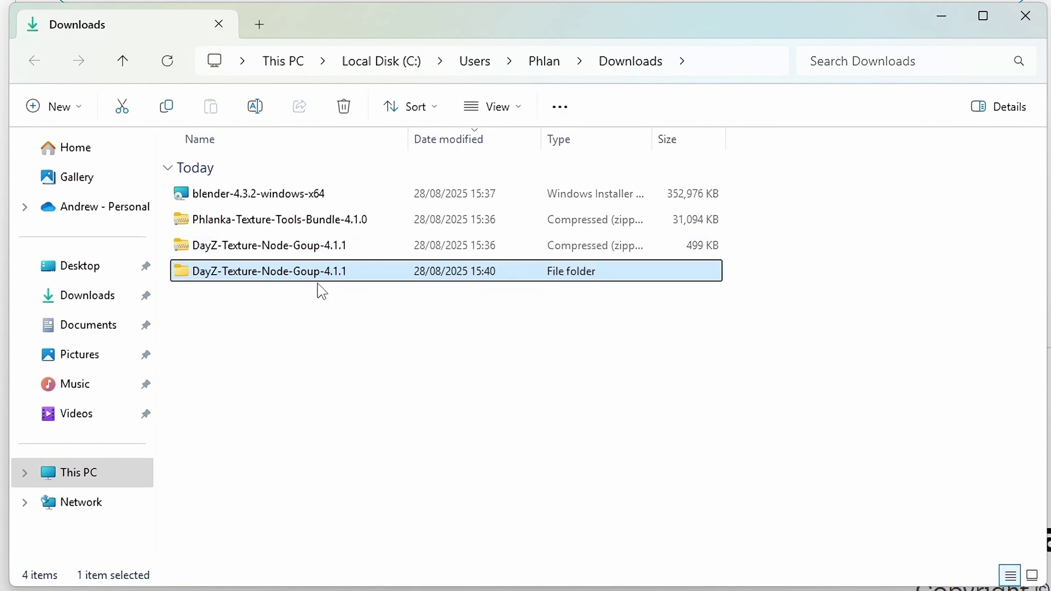
right_click(317, 285)
click(316, 278)
right_click(319, 283)
click(347, 294)
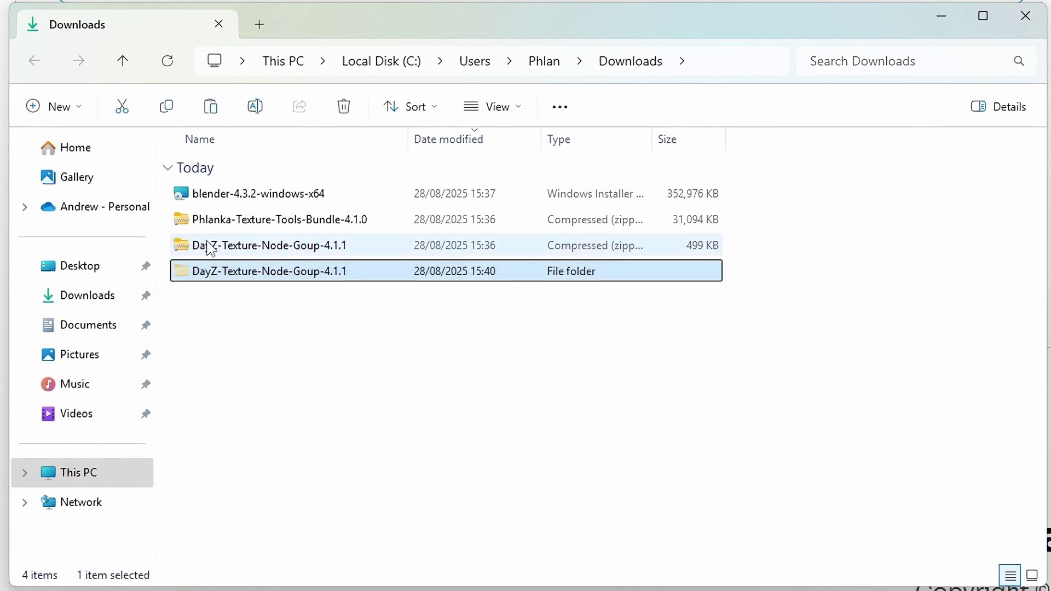
click(101, 300)
- Create a new folder named Blender Assets in Documents
click(80, 329)
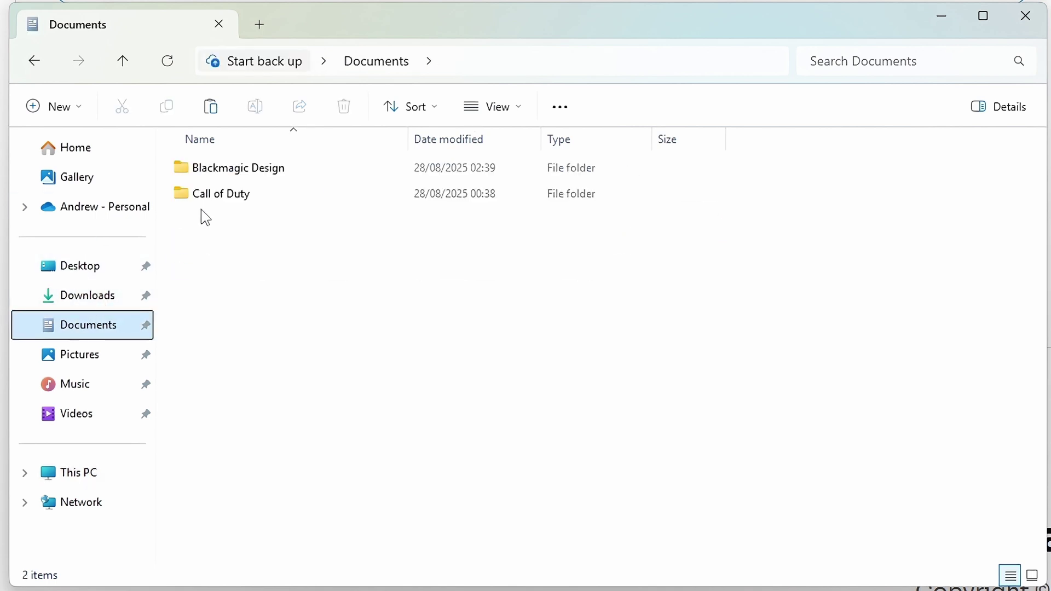
right_click(236, 258)
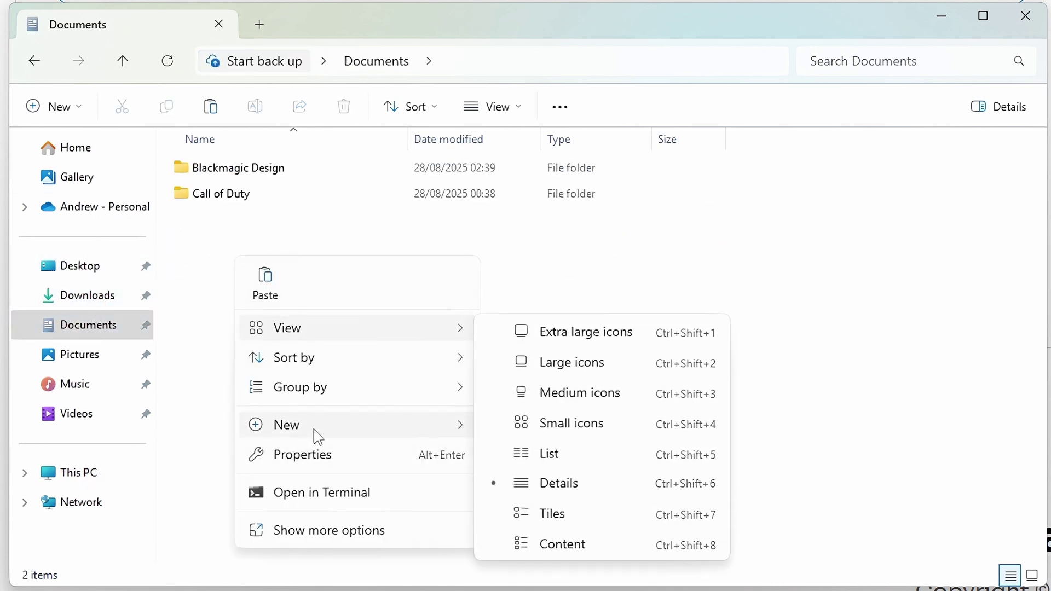
mouse_move(317, 437)
click(514, 428)
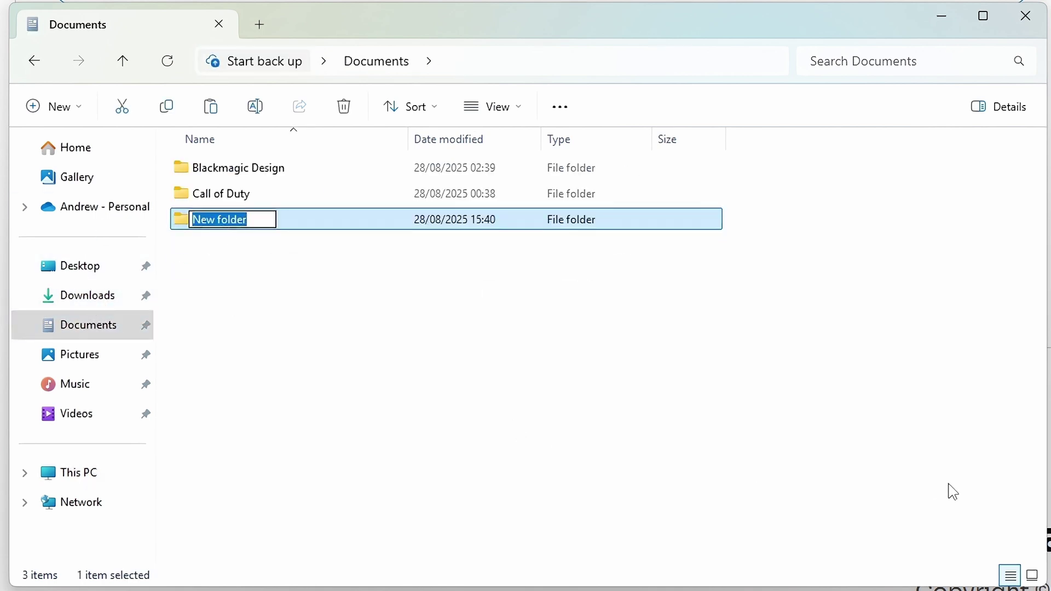
text(Blender Assets)
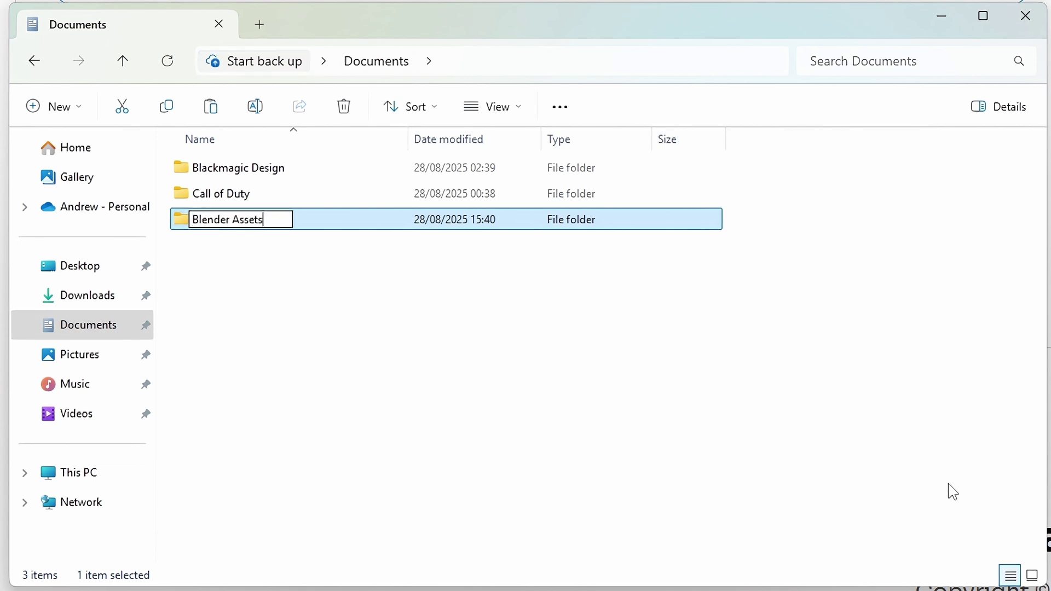
key(Return)
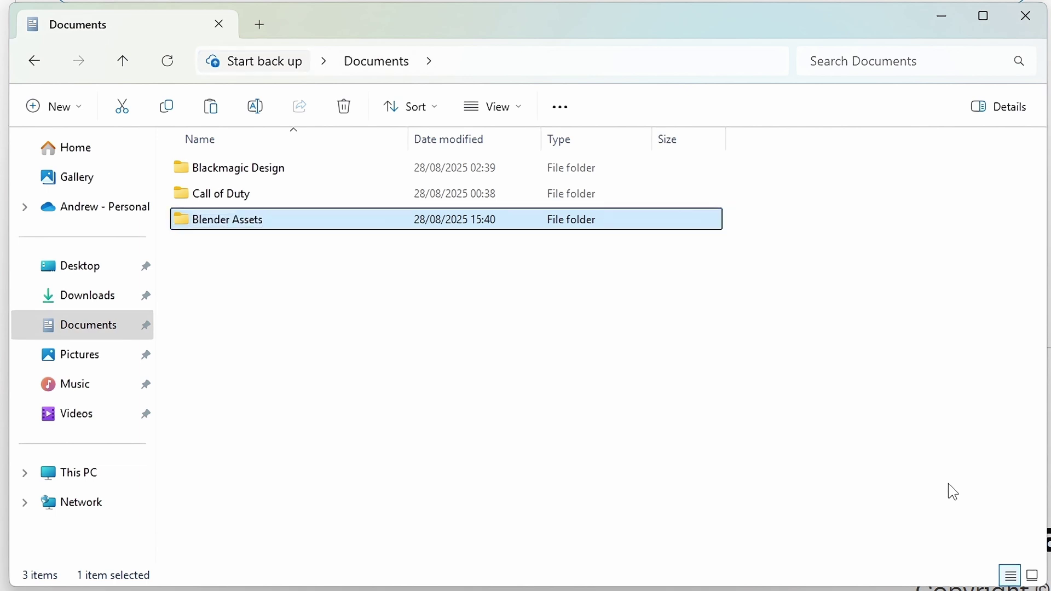
- Paste the DayZ-Texture-Node-Goup-4.1.1 folder inside Blender Assets
double_click(282, 219)
right_click(280, 225)
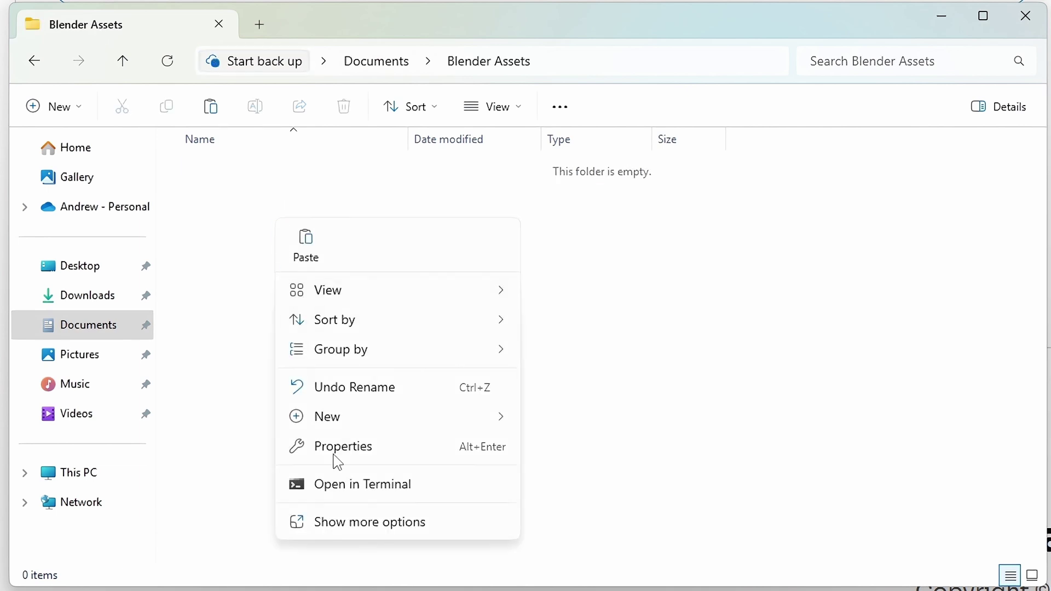
click(312, 244)
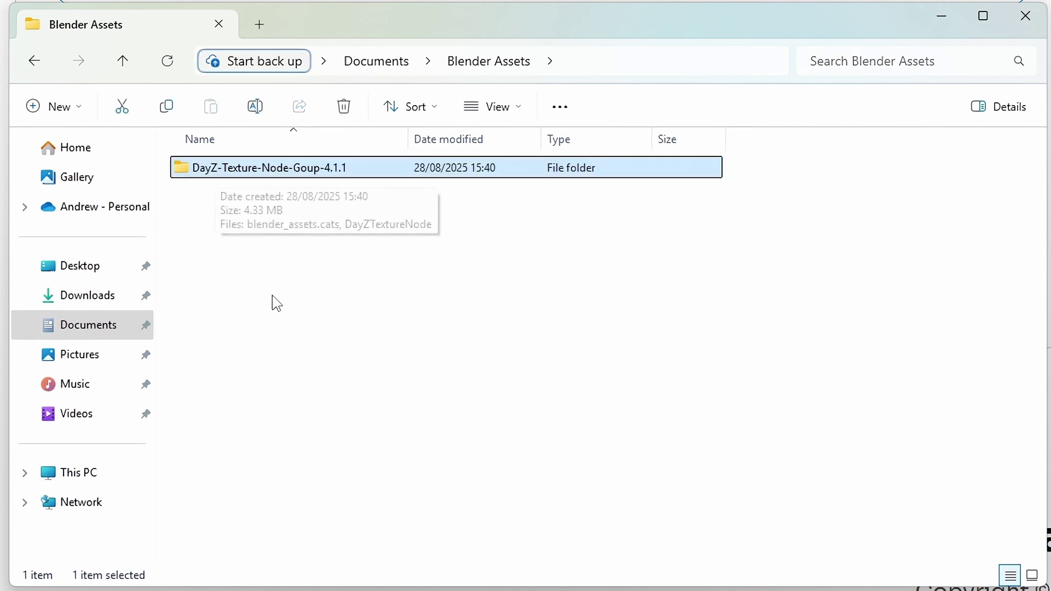
click(275, 311)
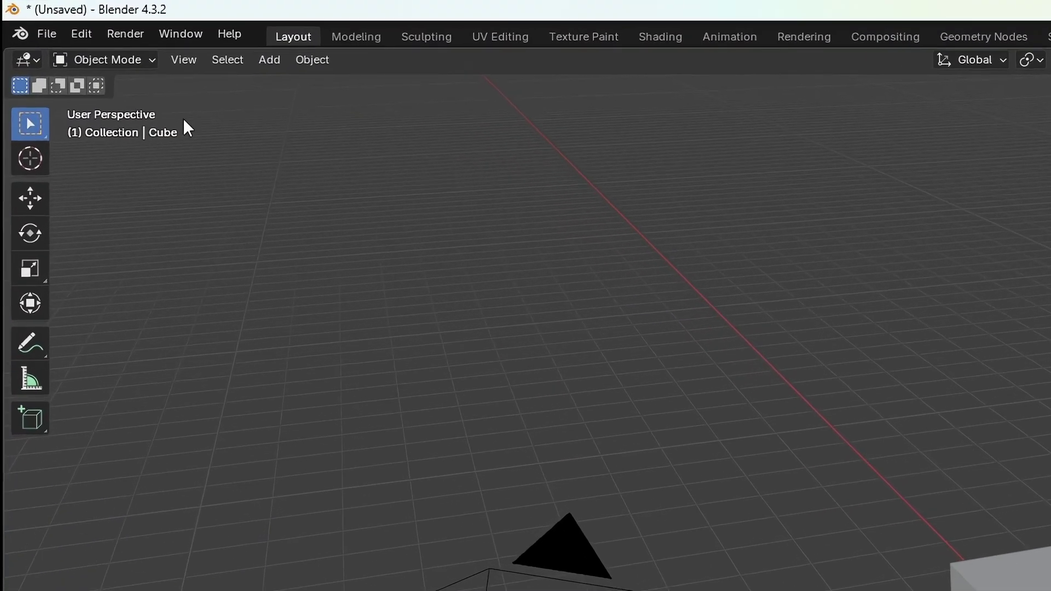
- Add Blender Assets/DayZ-Texture-Node-Goup-4.1.1 as a new asset library under Preferences File Paths
click(76, 36)
click(130, 287)
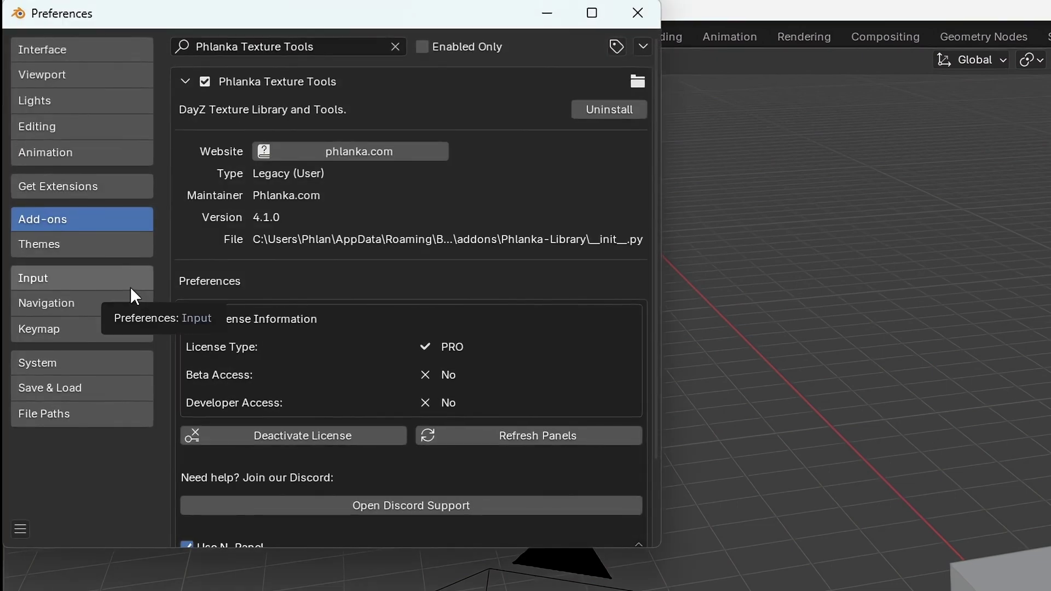
click(32, 414)
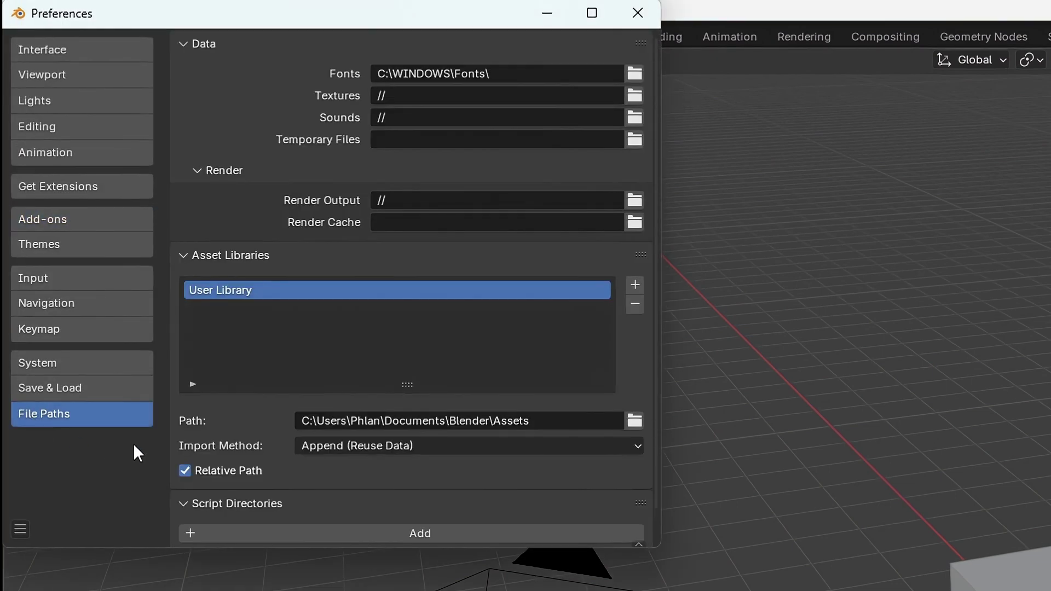
click(635, 284)
click(342, 129)
double_click(342, 129)
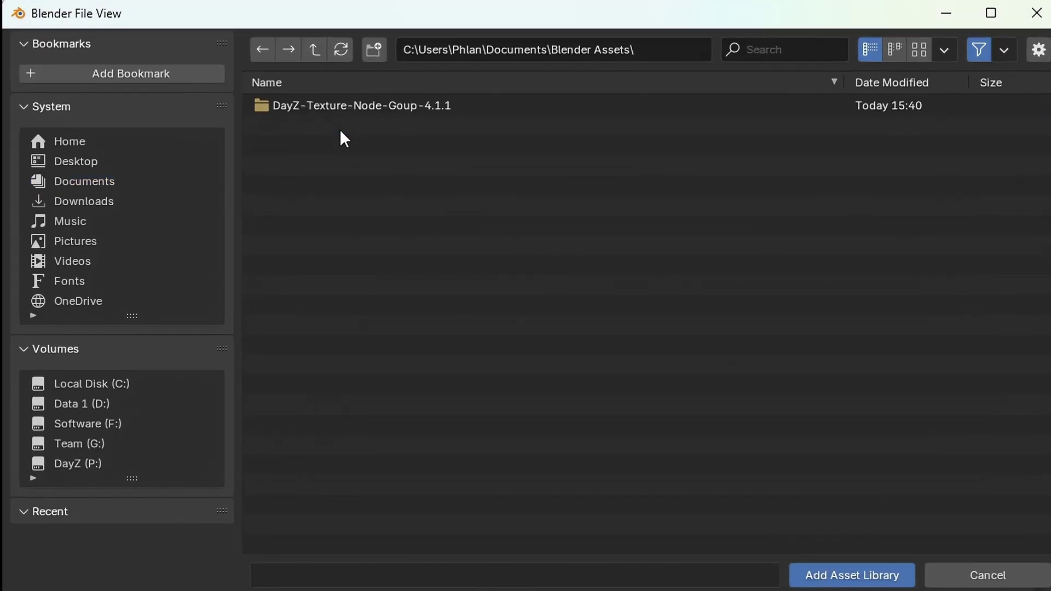
double_click(339, 109)
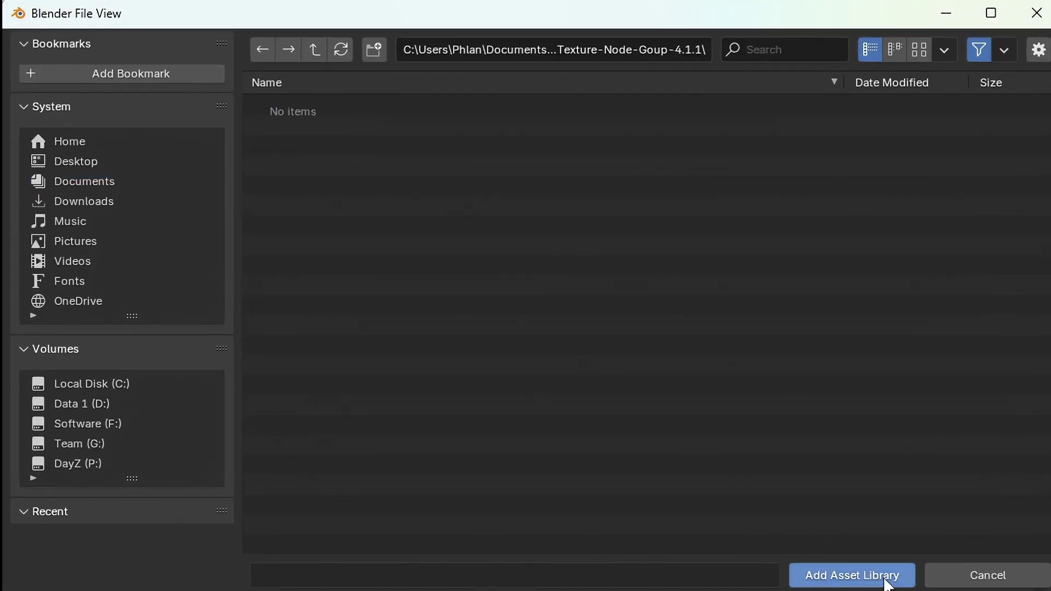
click(818, 576)
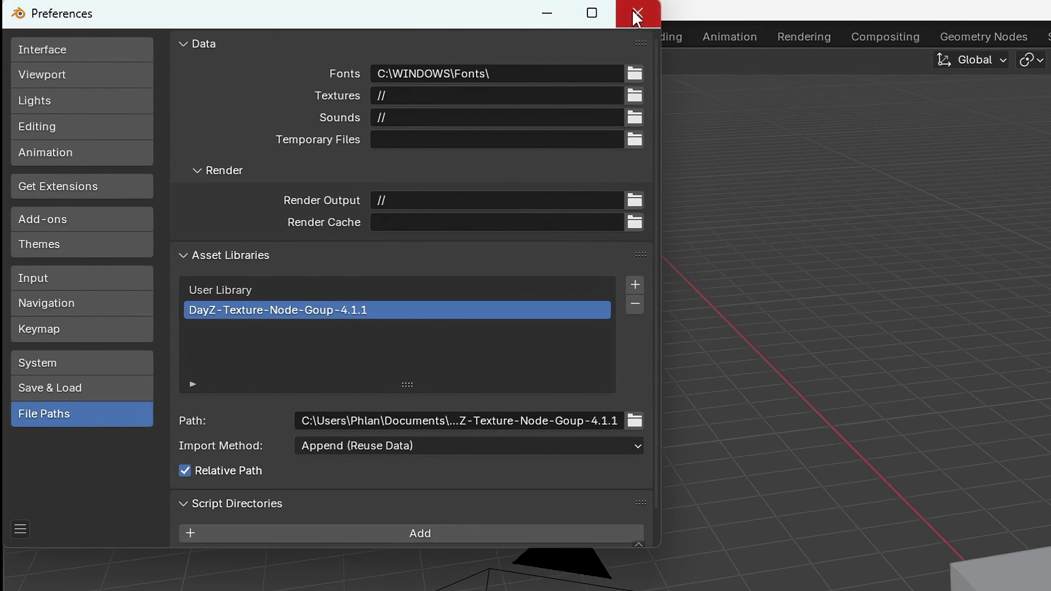
- Save the preferences and close the Preferences window
click(20, 528)
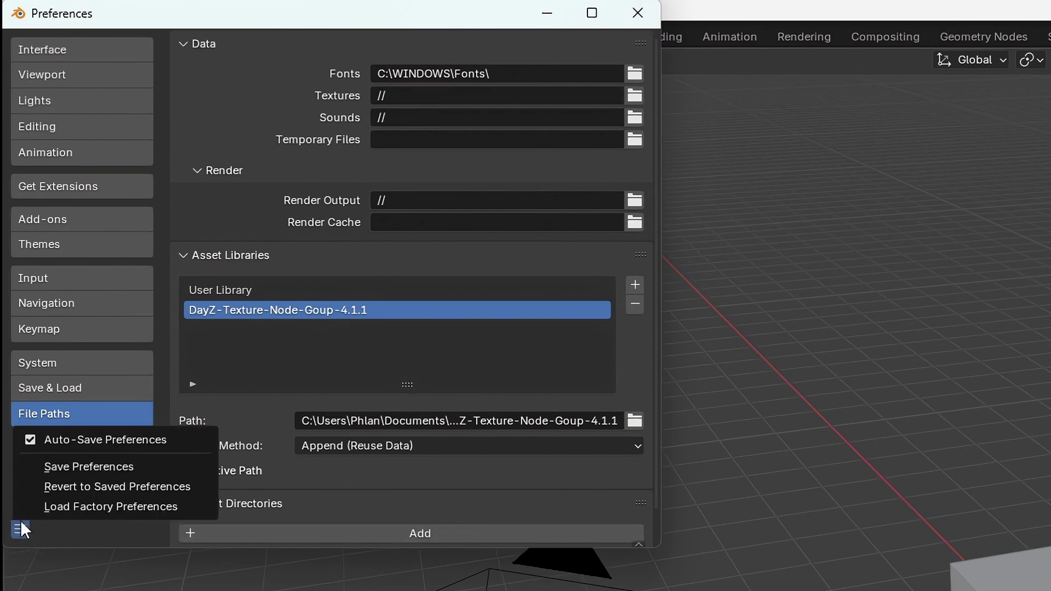
click(74, 466)
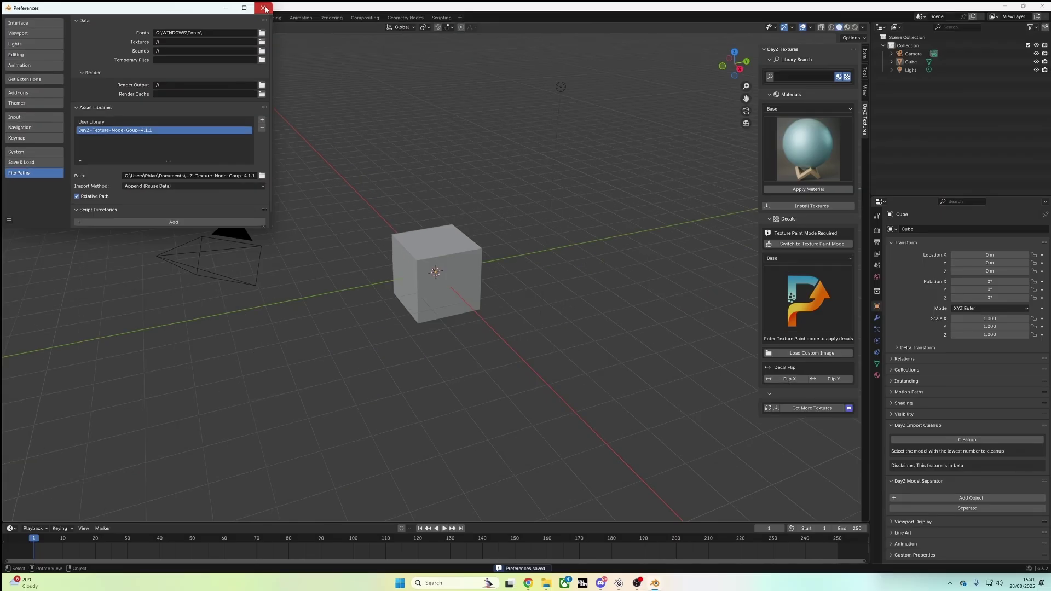
click(264, 9)
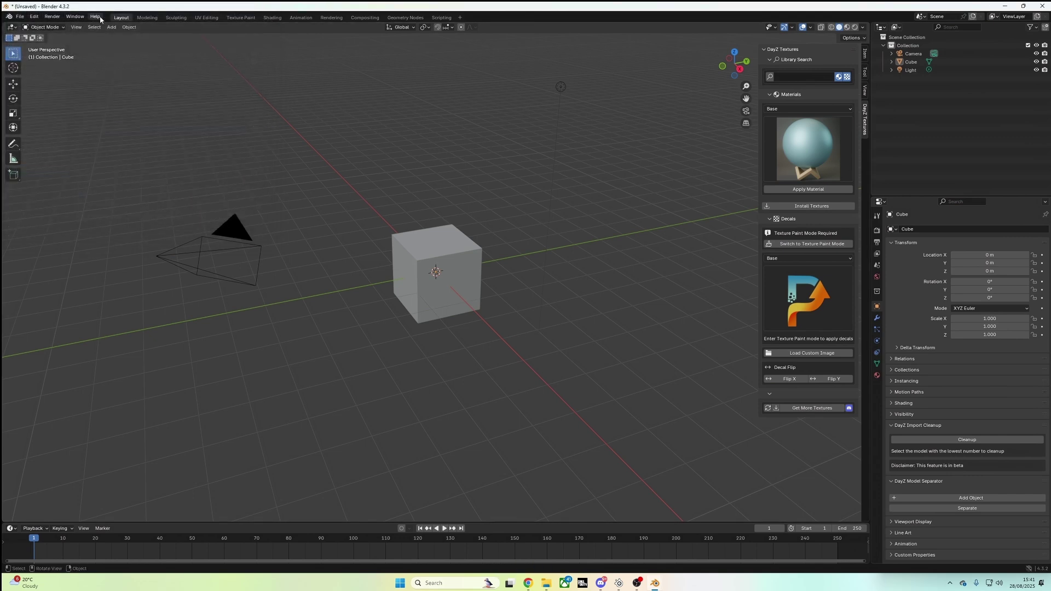
- In the Shading workspace, turn the left file browser into an Asset Browser
click(272, 17)
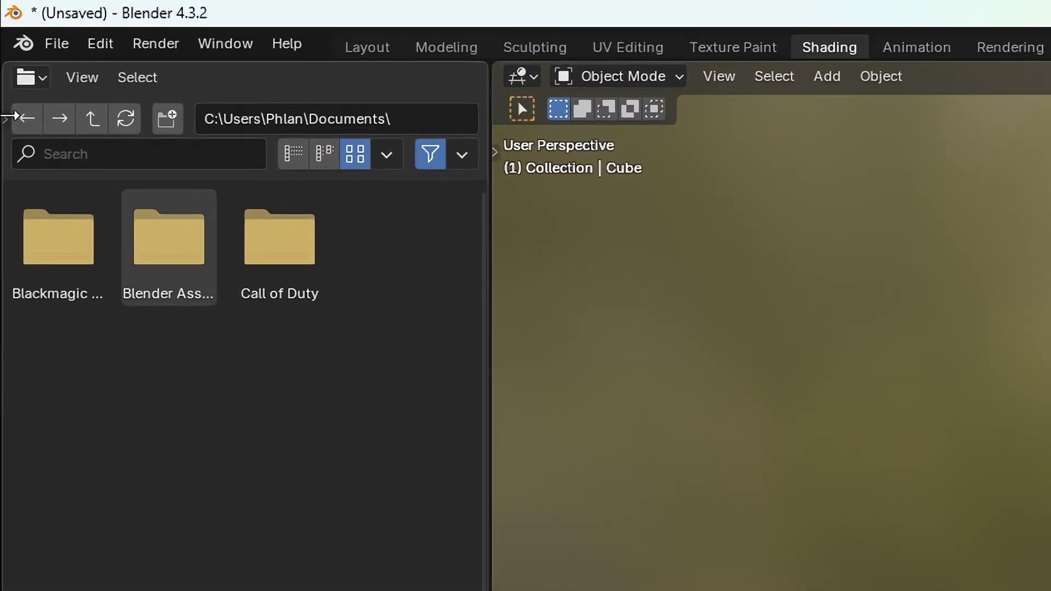
click(11, 117)
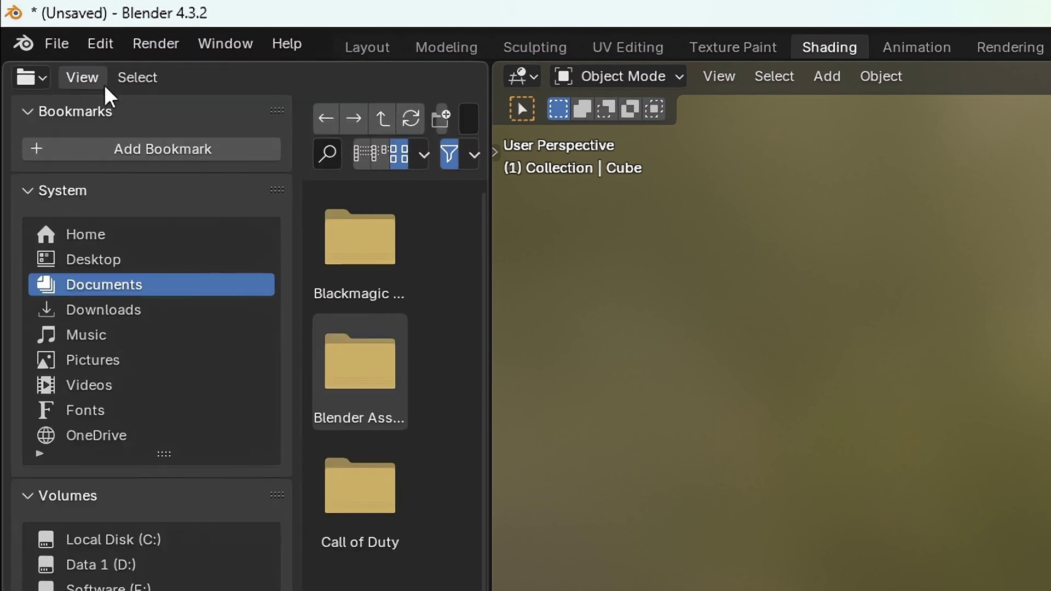
click(30, 76)
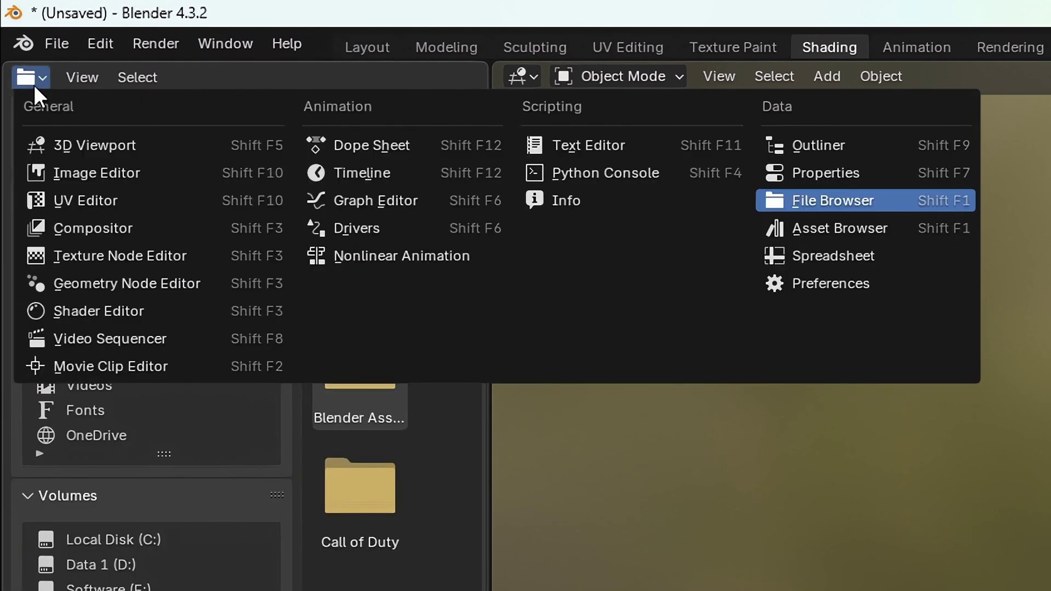
click(30, 77)
click(31, 74)
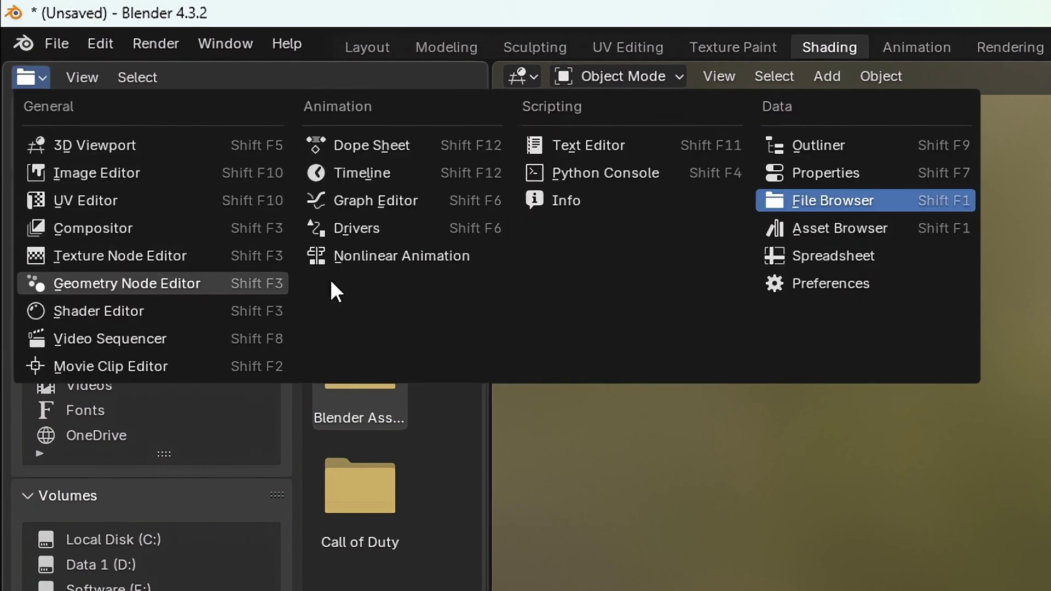
click(819, 228)
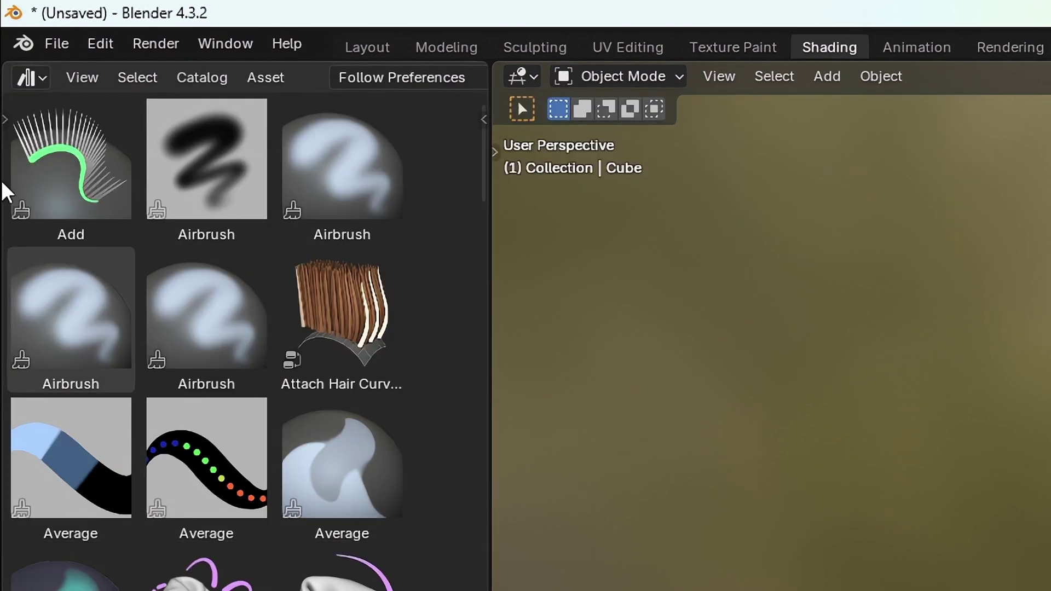
- Show the DayZ-Texture-Node-Goup-4.1.1 library's assets in the Asset Browser
mouse_move(9, 119)
mouse_down()
mouse_move(97, 123)
mouse_move(10, 132)
mouse_up()
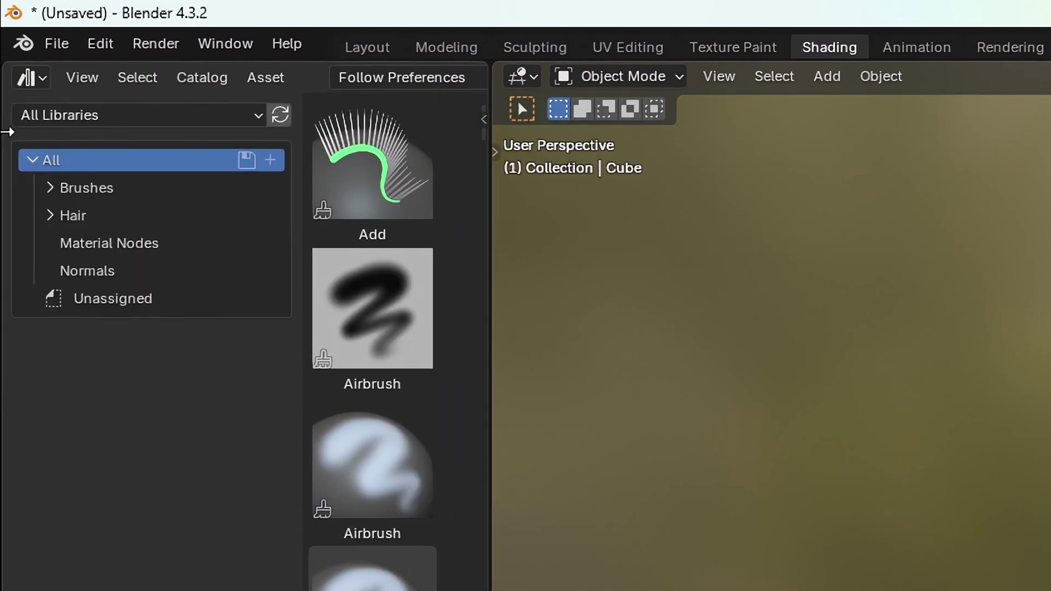
click(113, 117)
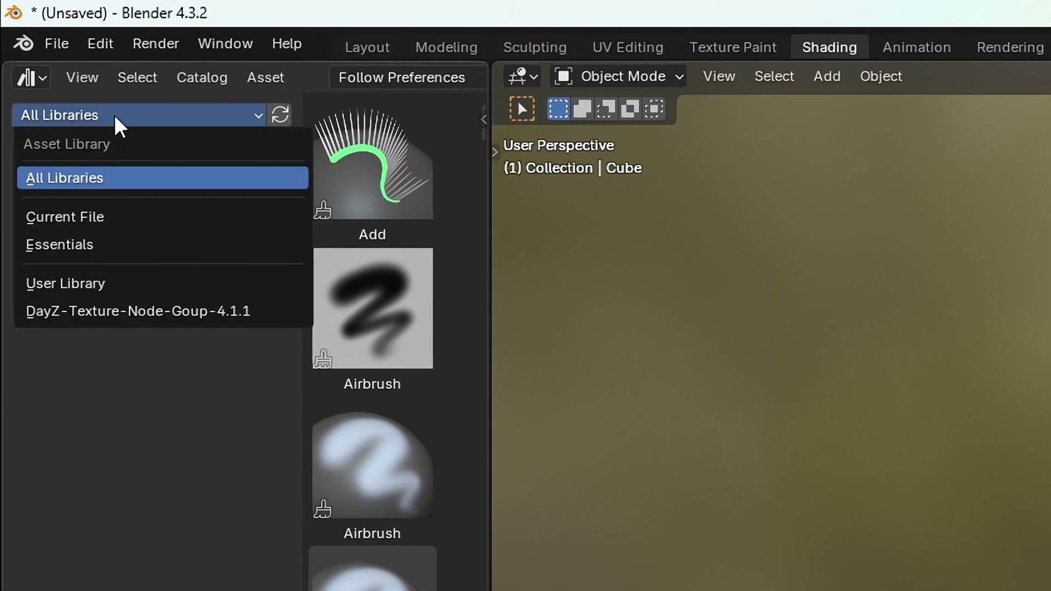
click(111, 311)
- Drop the DayZ Texture node group into the cube's material beside the Principled BSDF, then switch to Chrome
drag(440, 236, 722, 235)
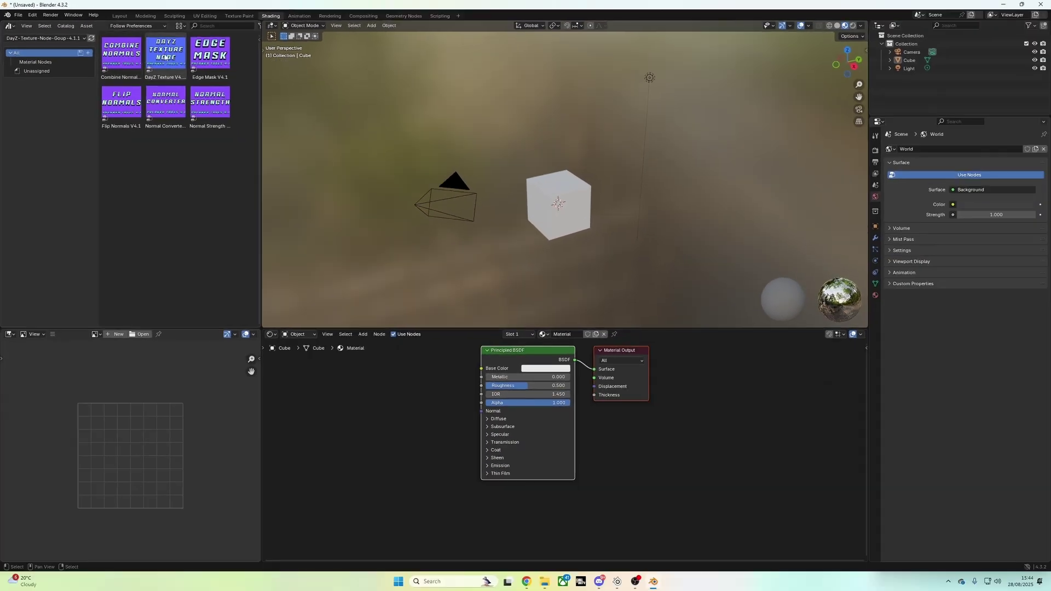
drag(166, 53, 439, 493)
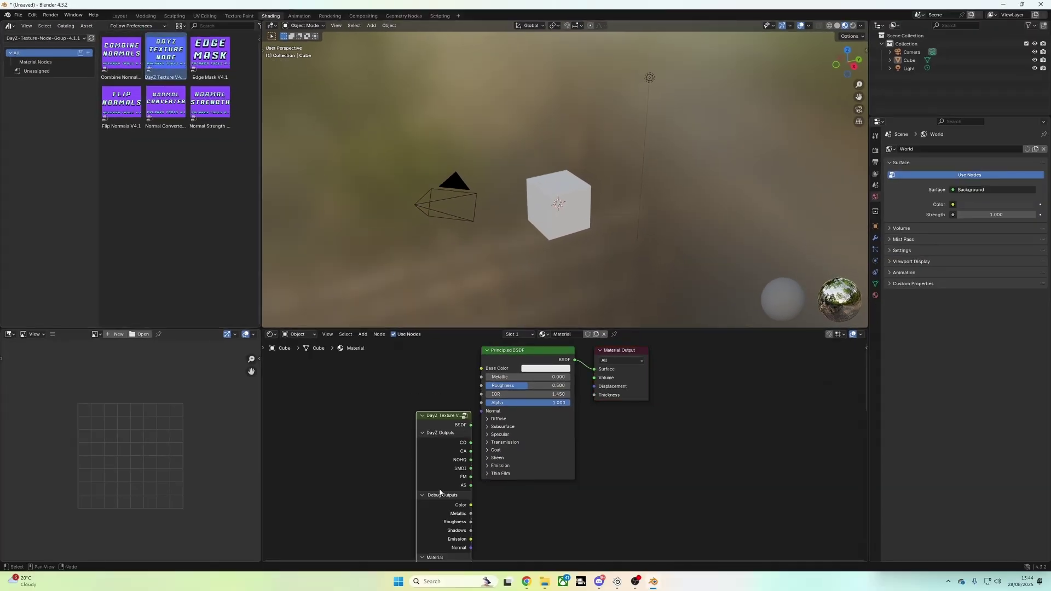
click(430, 358)
scroll(421, 399, down, 2)
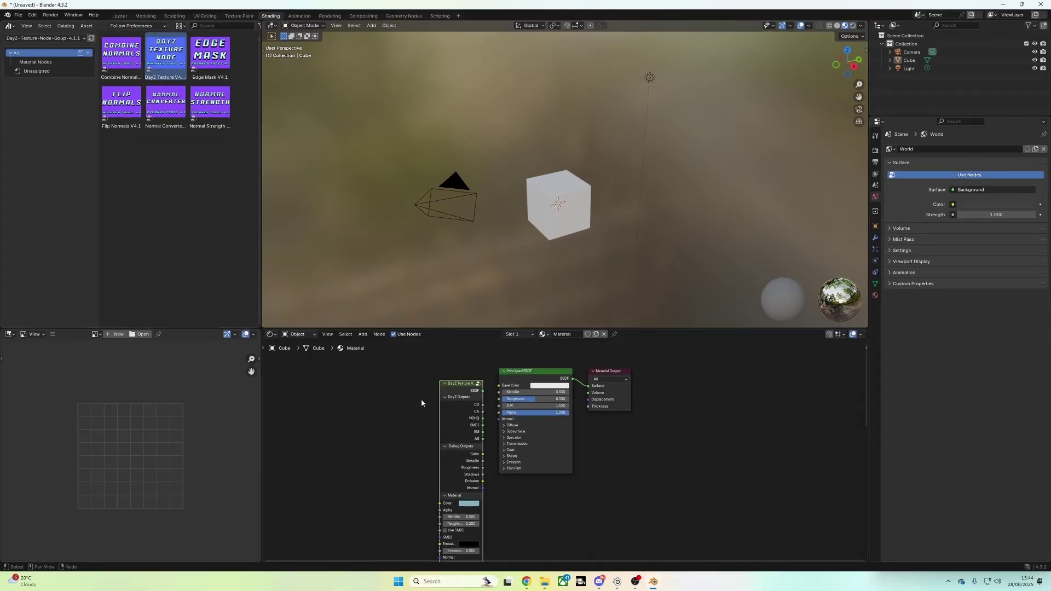
middle_drag(422, 398, 458, 376)
drag(493, 361, 548, 398)
key(alt+Tab)
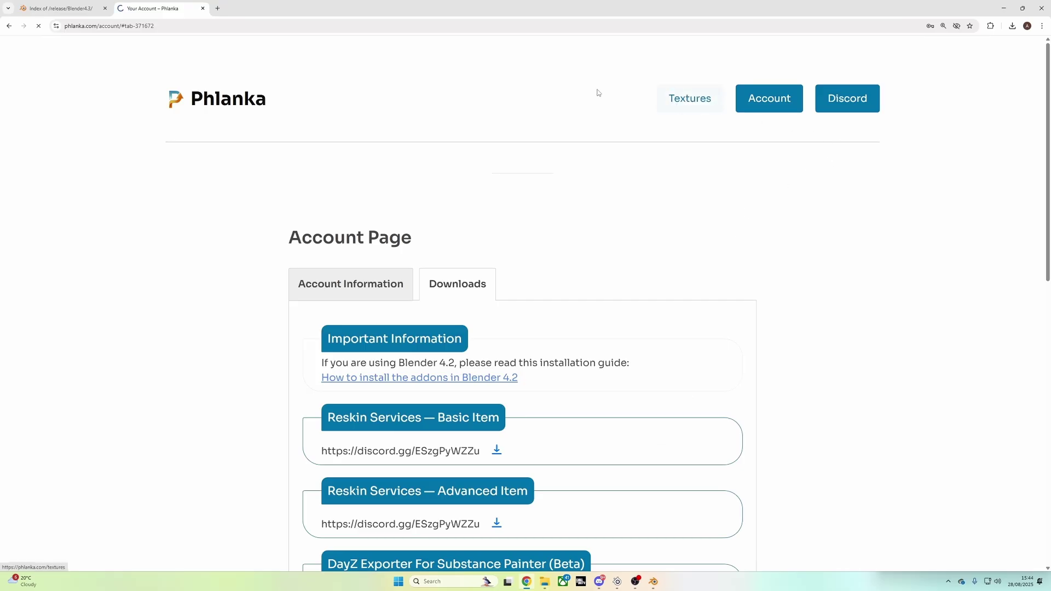
- Filter Phlanka's textures by BO6 and download the BO6 Camo Texture Pack
scroll(38, 343, down, 2)
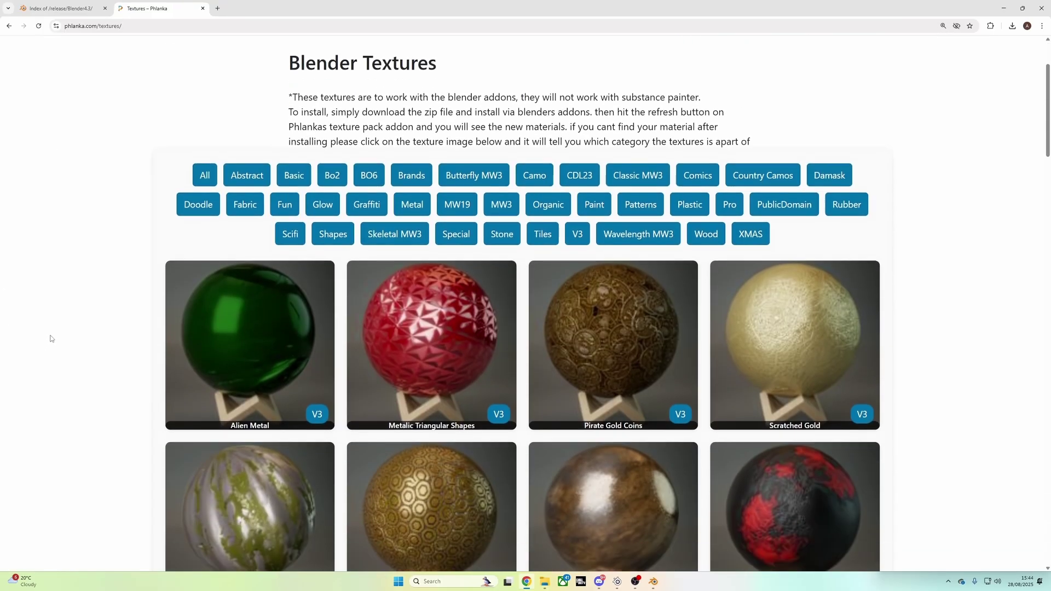
scroll(339, 334, down, 2)
scroll(403, 329, up, 3)
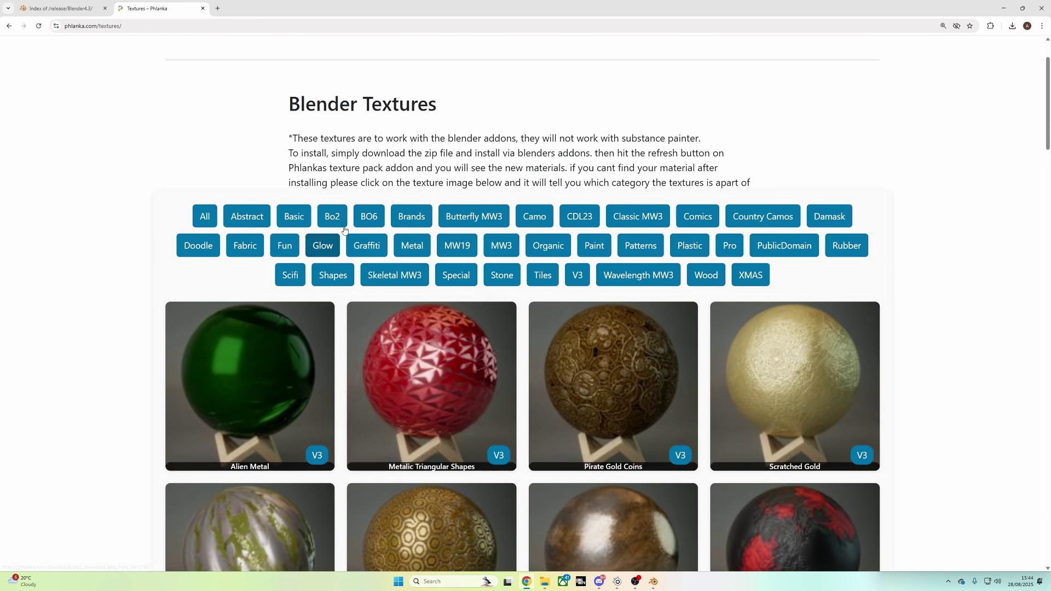
click(370, 218)
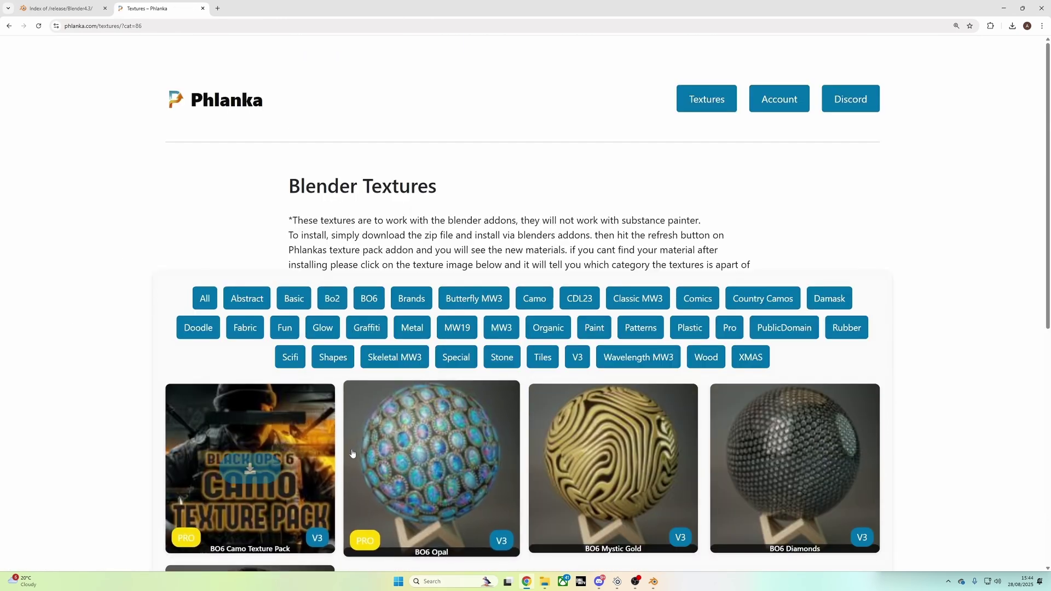
scroll(268, 412, down, 3)
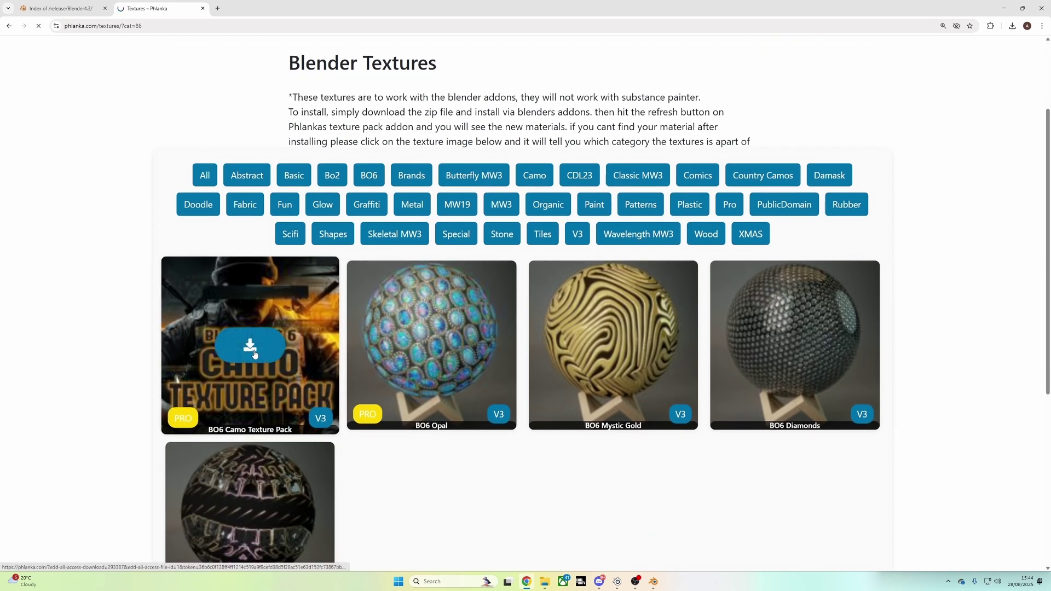
click(257, 361)
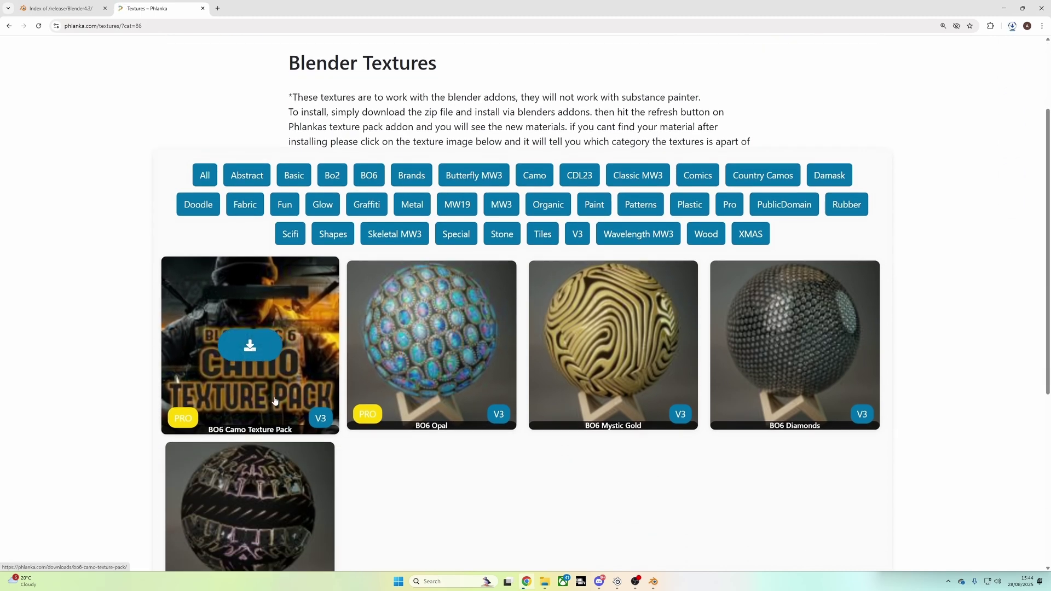
- Reveal the downloaded BO6 Texture Pack zip in Downloads and return to Blender
click(1012, 26)
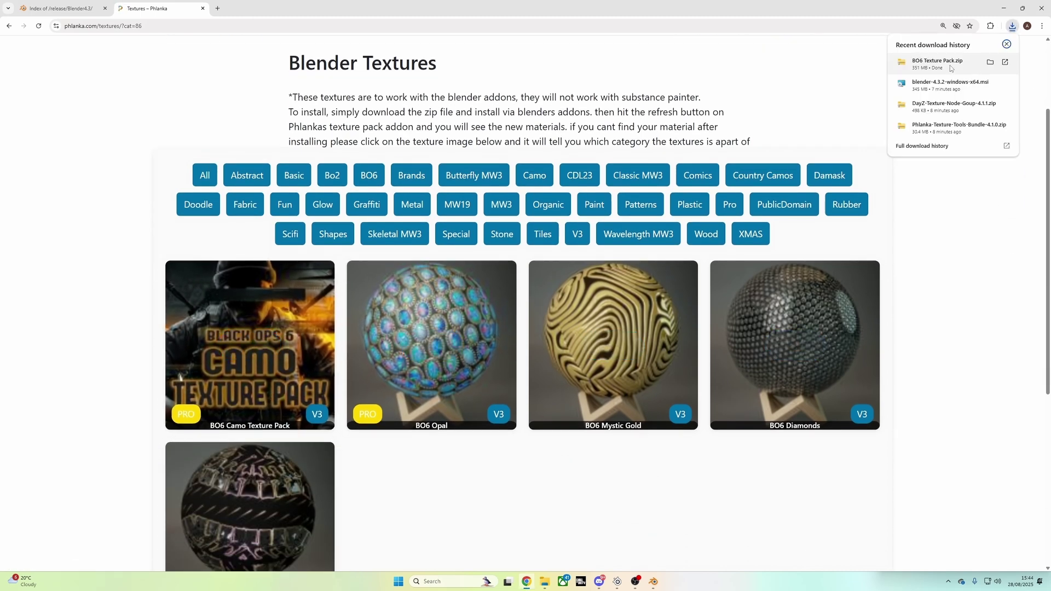
click(989, 63)
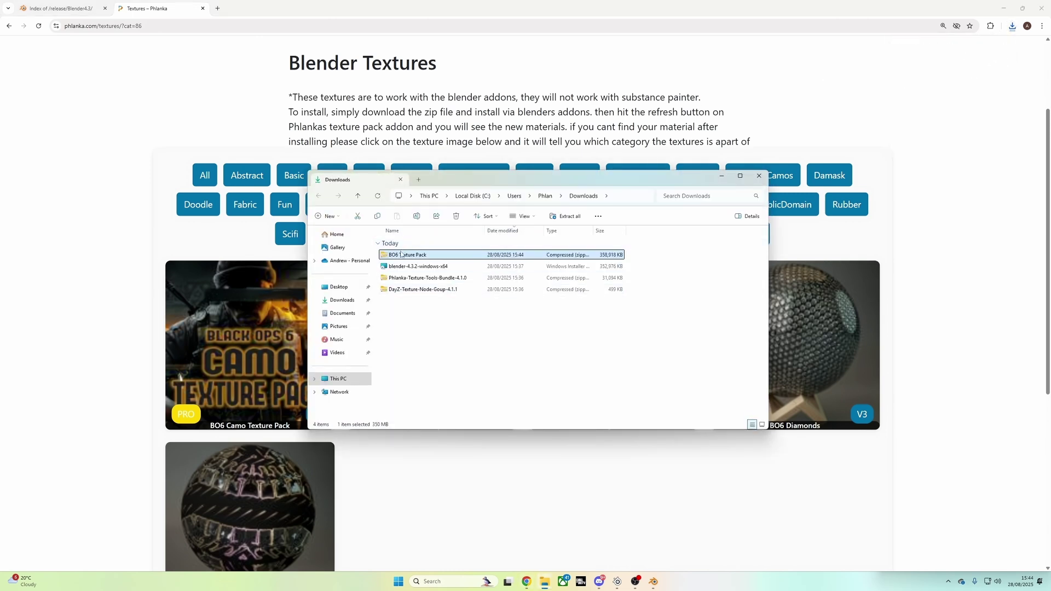
click(653, 583)
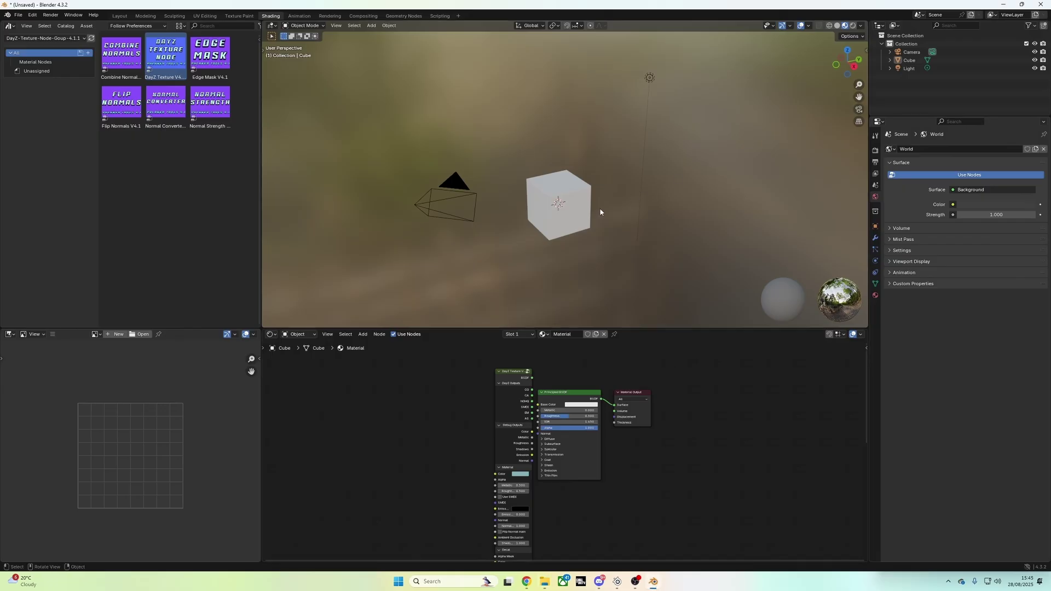
- Install BO6 Texture Pack.zip from Downloads via the DayZ Textures side panel
click(568, 217)
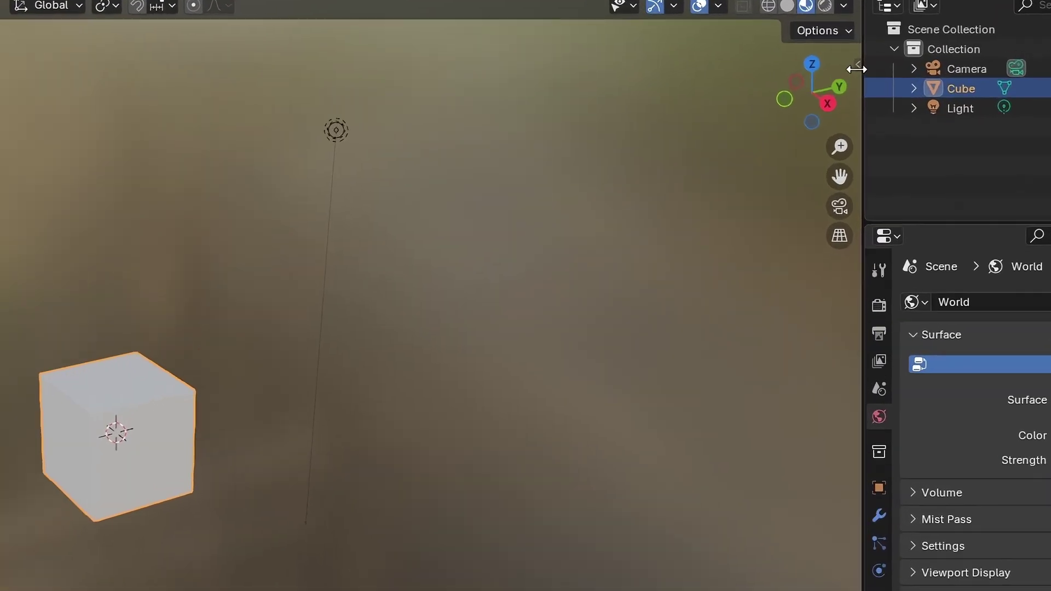
click(866, 51)
click(841, 290)
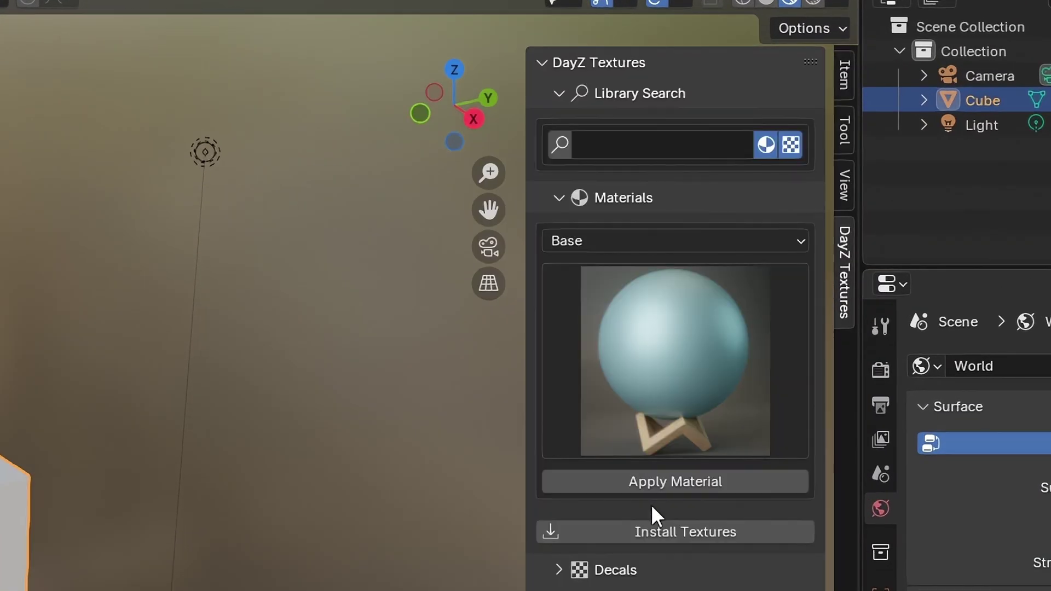
click(664, 533)
click(97, 207)
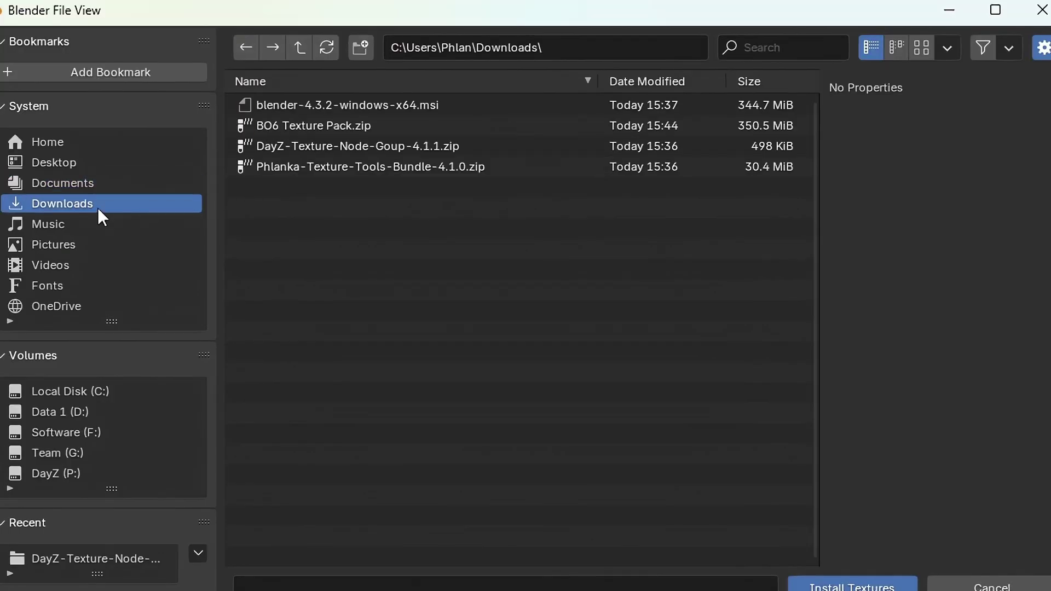
click(350, 126)
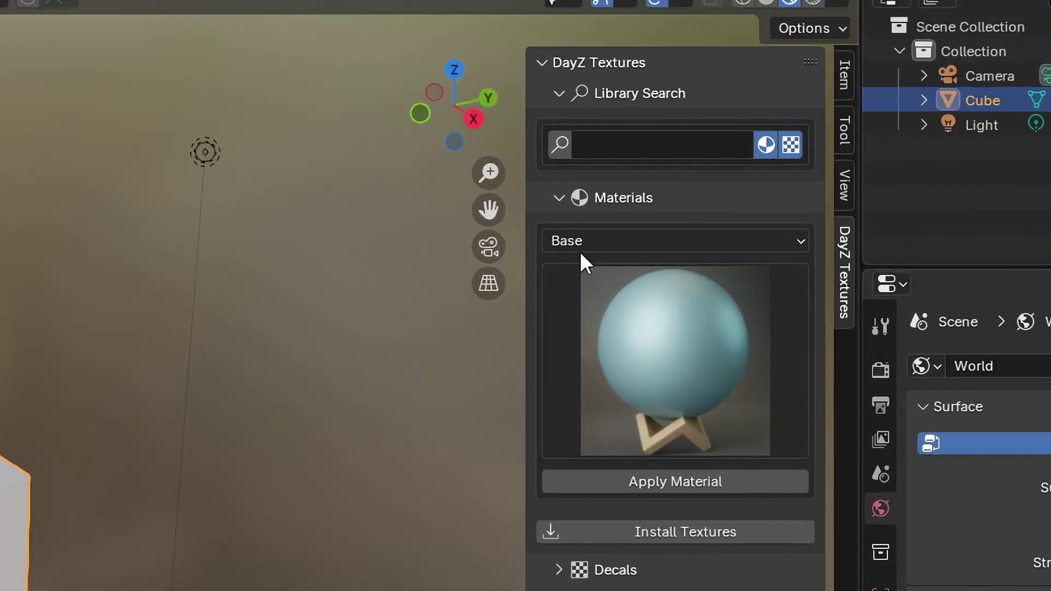
- Set the materials category to Bo6 and show its material grid
click(655, 243)
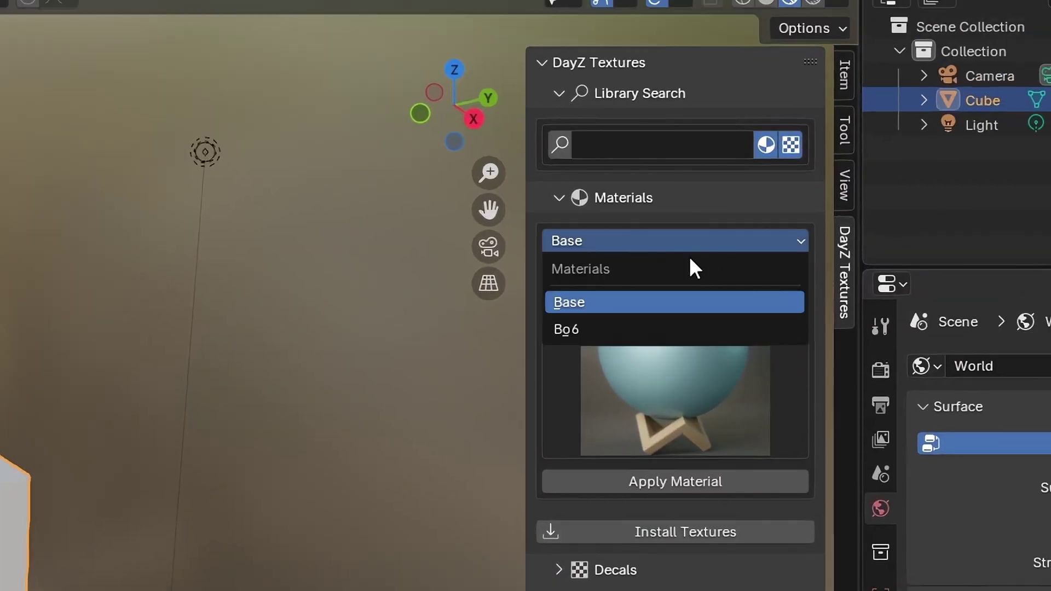
click(603, 324)
click(659, 345)
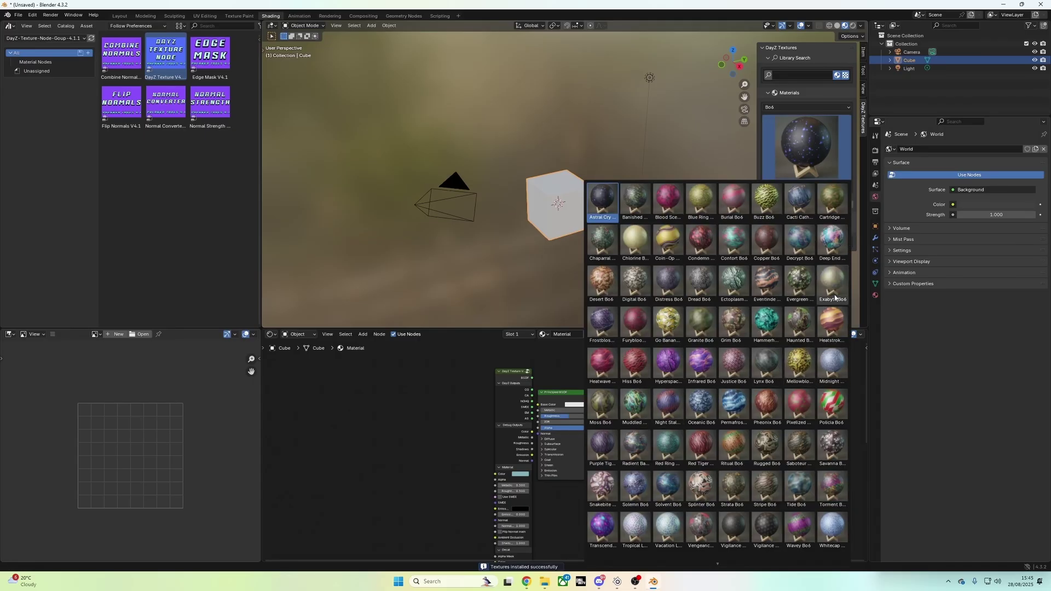
- Apply the Go Bananas BO6 material to the cube
scroll(716, 562, down, 1)
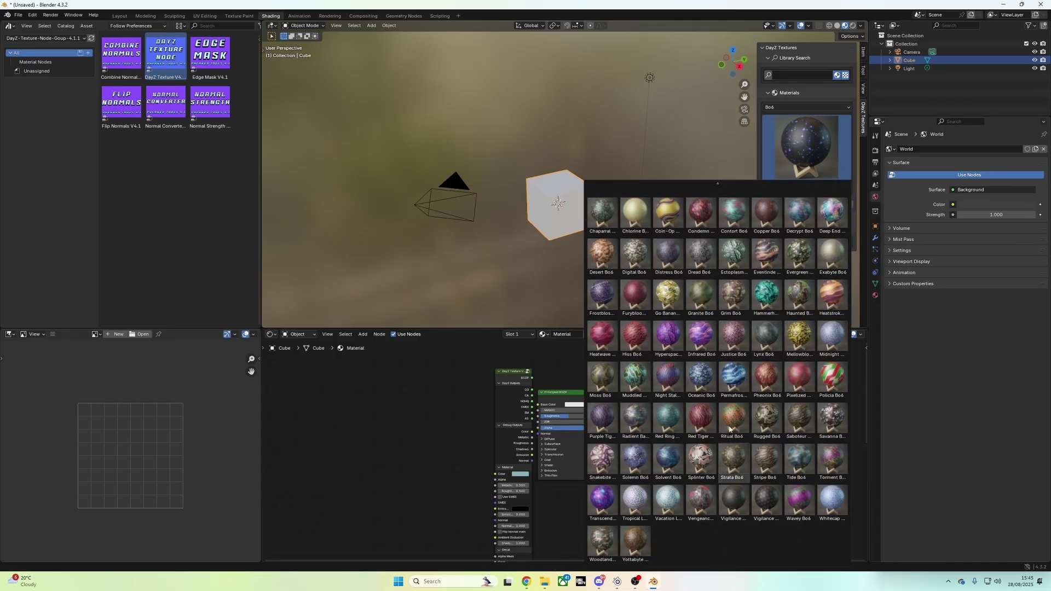
click(670, 295)
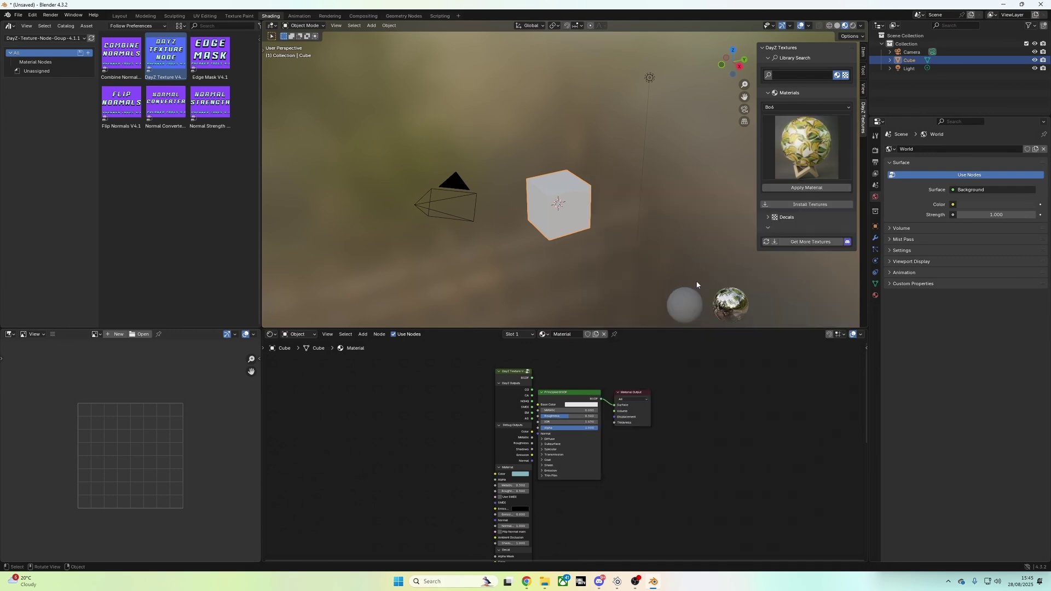
click(784, 189)
- Lower the BO6 node's Scale values so the banana texture appears larger
scroll(569, 228, up, 5)
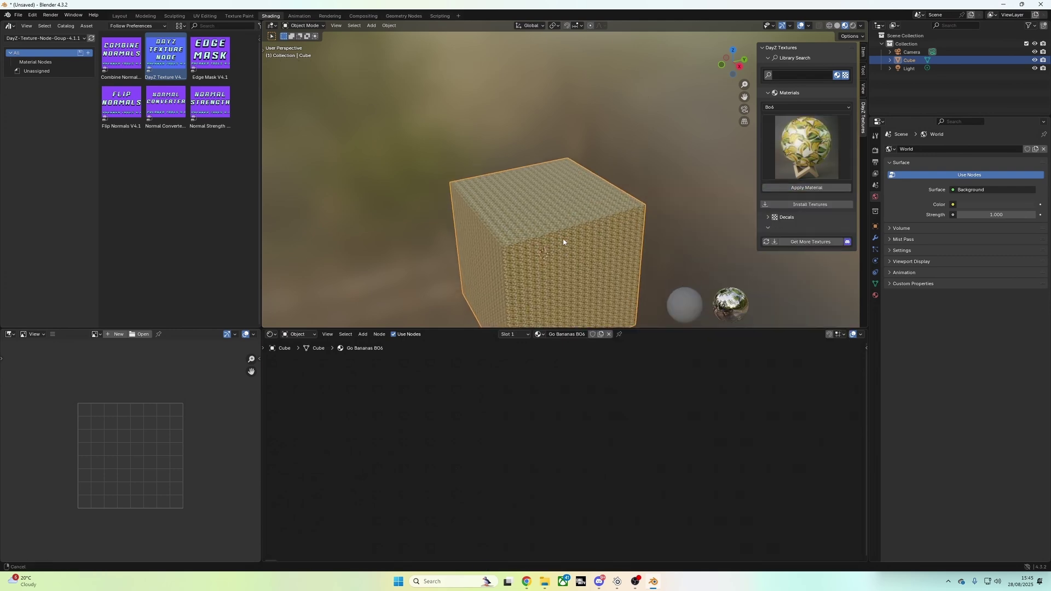
shift+middle_drag(564, 242, 558, 150)
scroll(558, 150, up, 6)
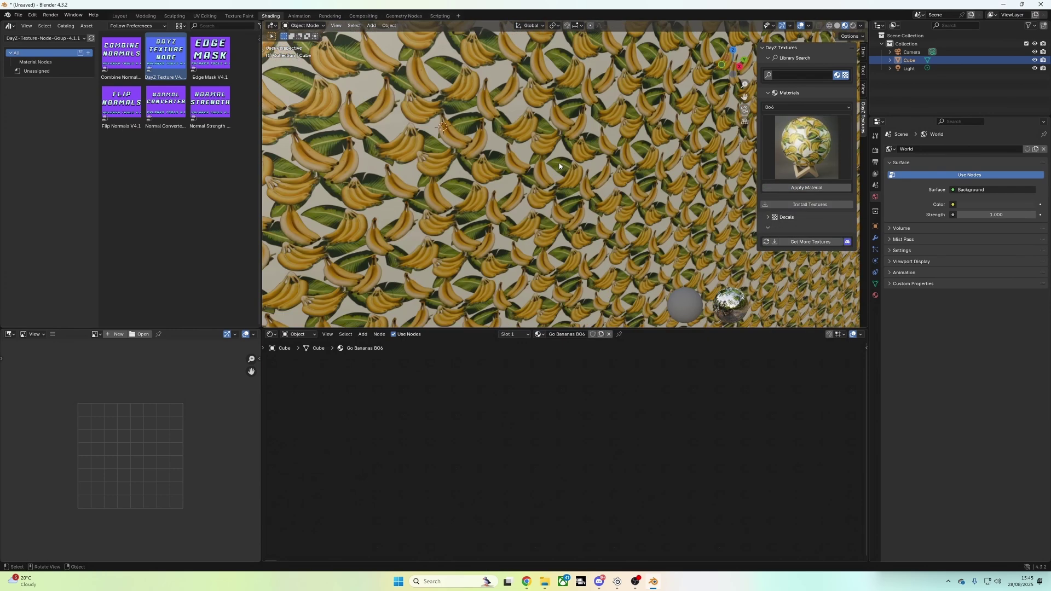
scroll(559, 166, down, 8)
key(Home)
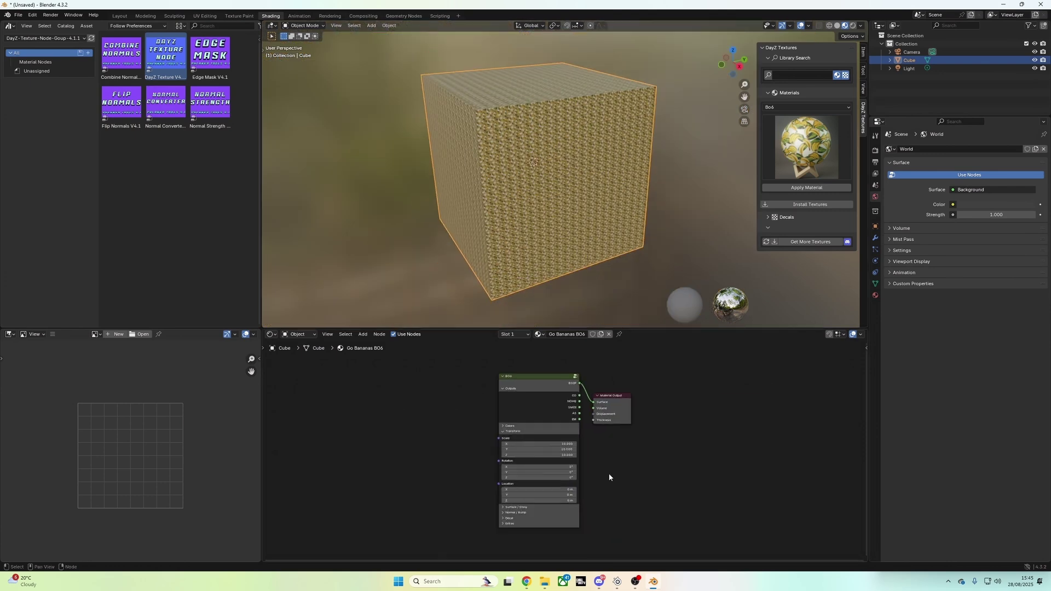
drag(559, 444, 501, 443)
- Orbit the viewport to view the banana-textured cube nearly face-on
middle_drag(457, 199, 519, 214)
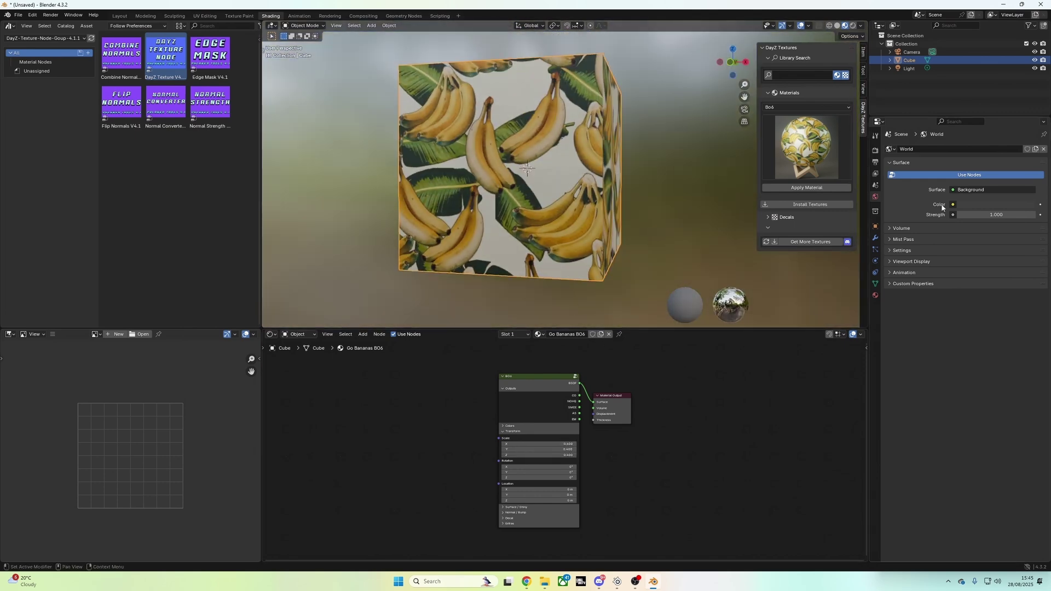